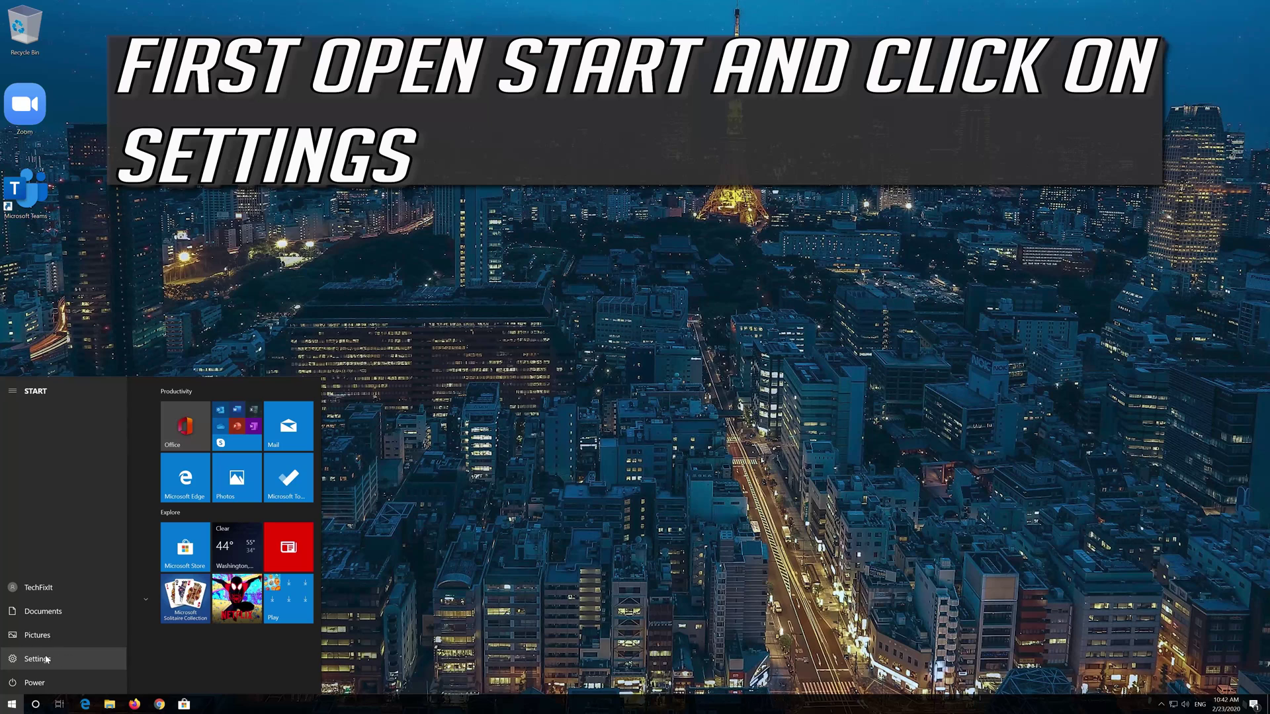
Step: Launch Windows Settings from the Start menu
{"action": "left_click", "coordinate": [46, 658]}
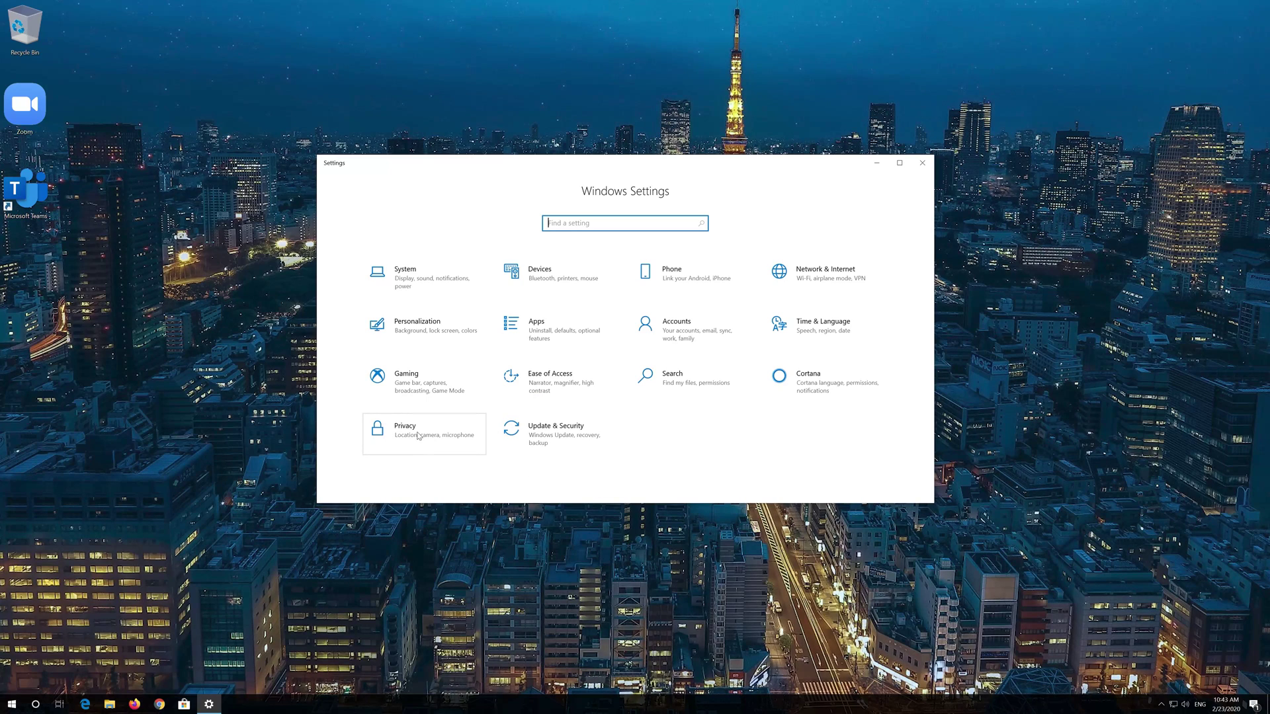
Step: Go to Privacy, then Microphone under App permissions
{"action": "left_click", "coordinate": [418, 436]}
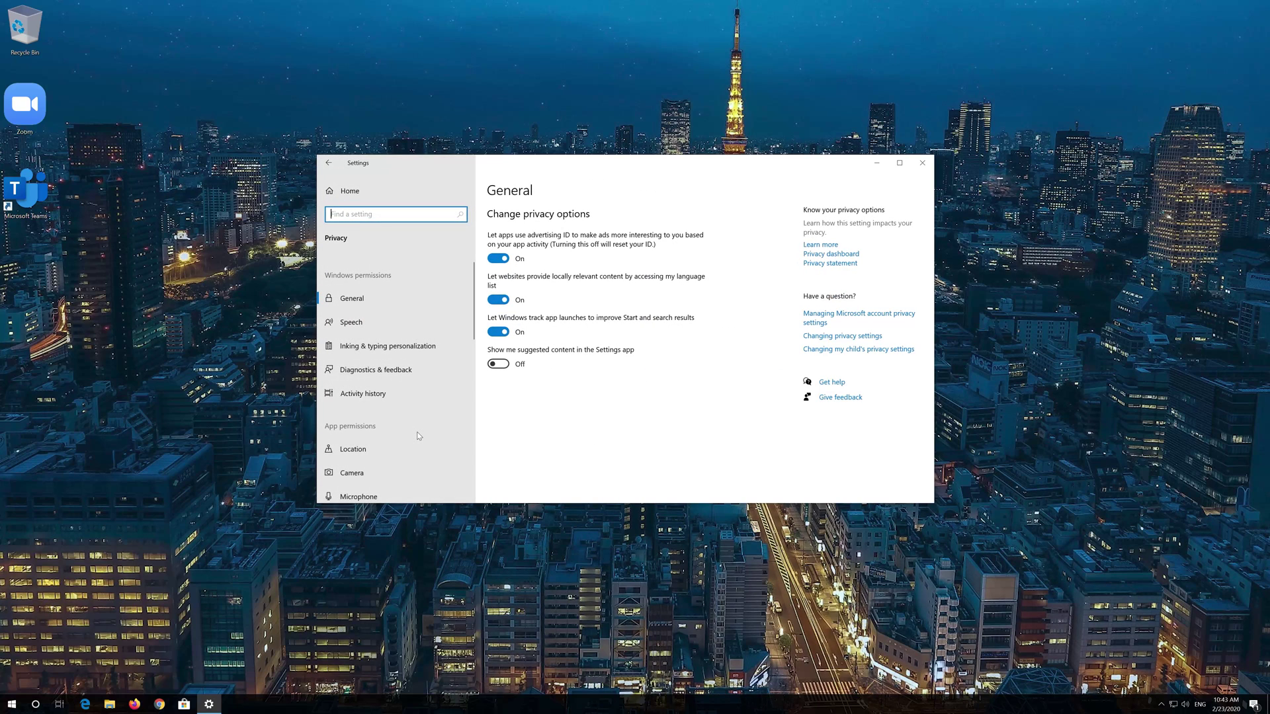
{"action": "scroll", "coordinate": [414, 430], "scroll_direction": "down", "scroll_amount": 2}
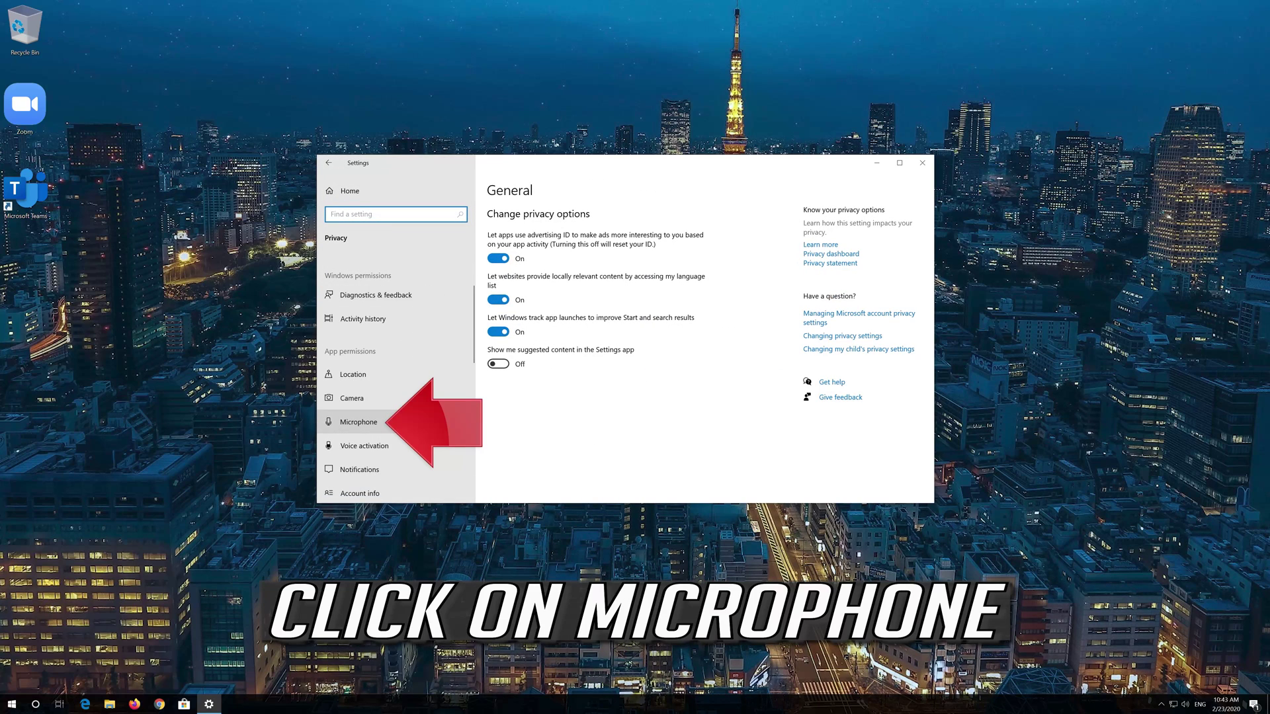
{"action": "left_click", "coordinate": [351, 426]}
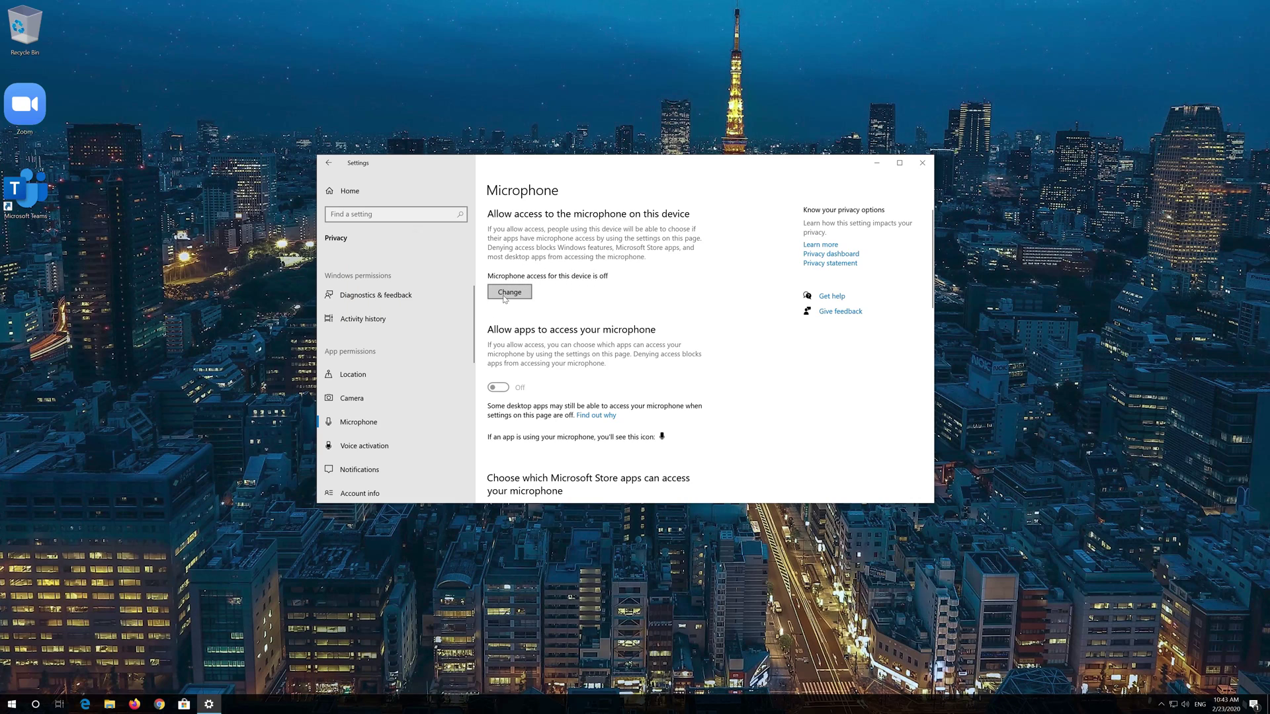
Step: Switch device microphone access On, then enable 'Allow apps to access your microphone'
{"action": "left_click", "coordinate": [504, 297]}
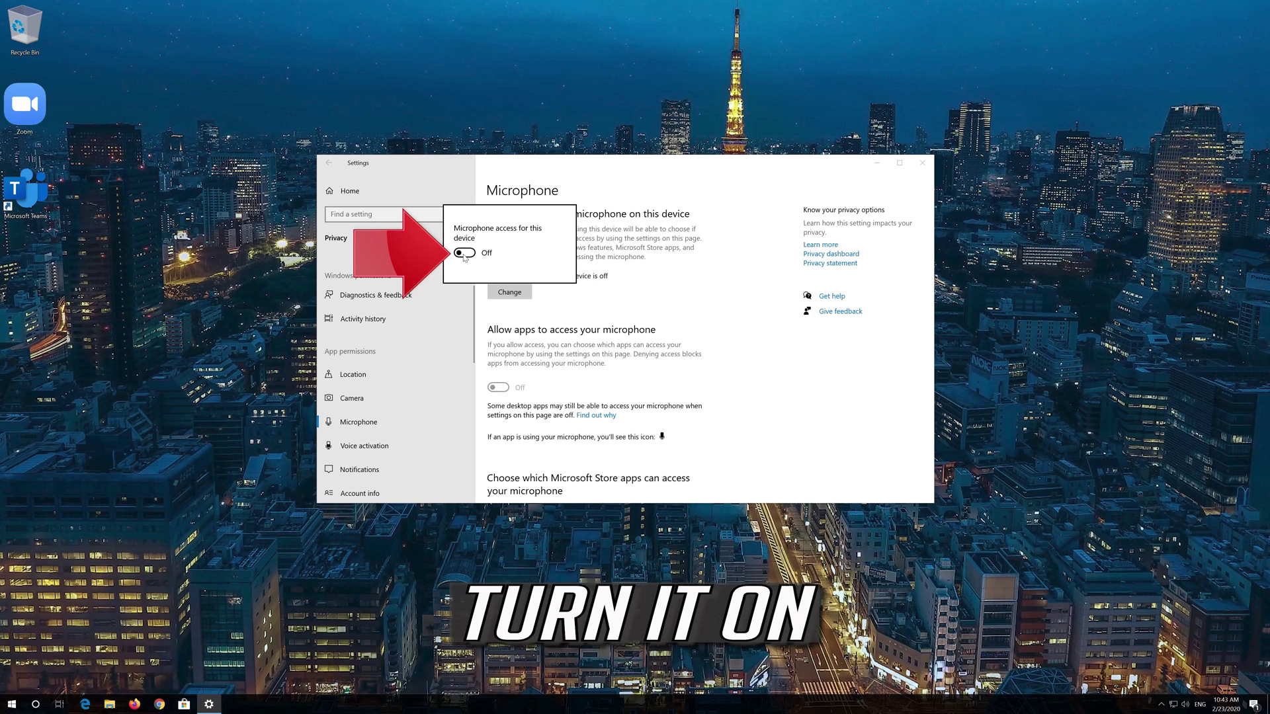
{"action": "left_click", "coordinate": [464, 253]}
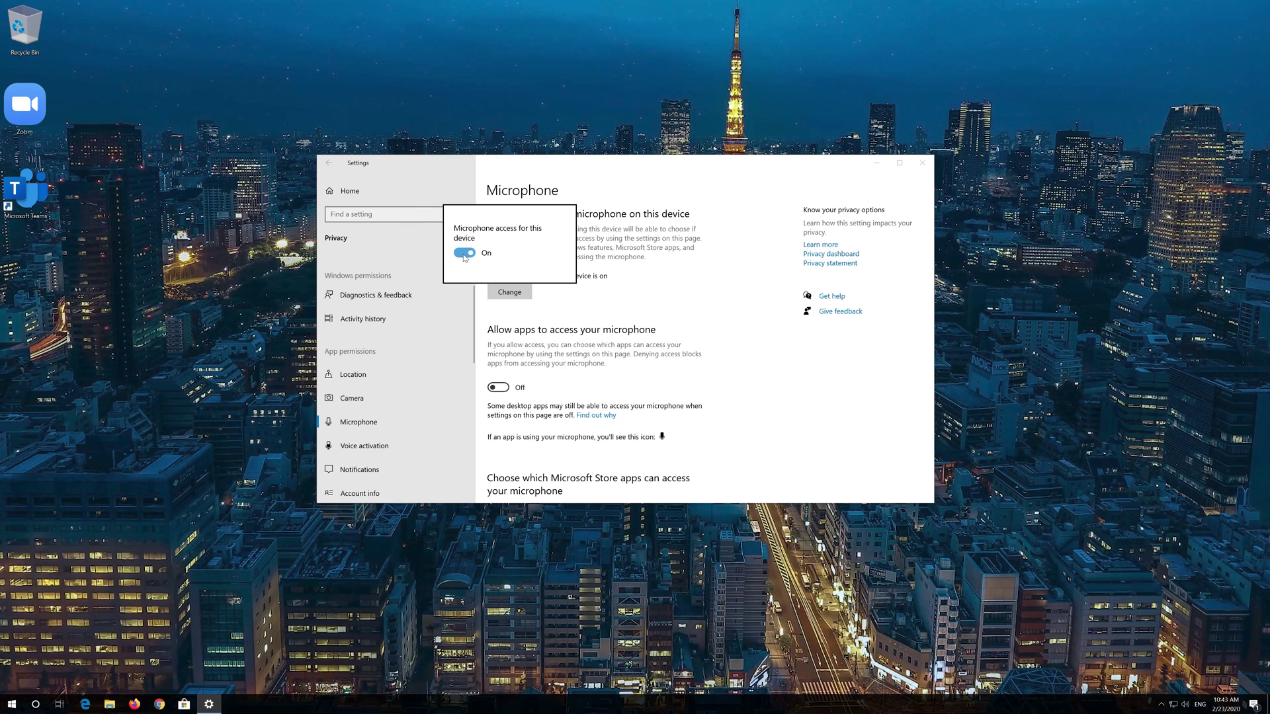
{"action": "left_click", "coordinate": [492, 341]}
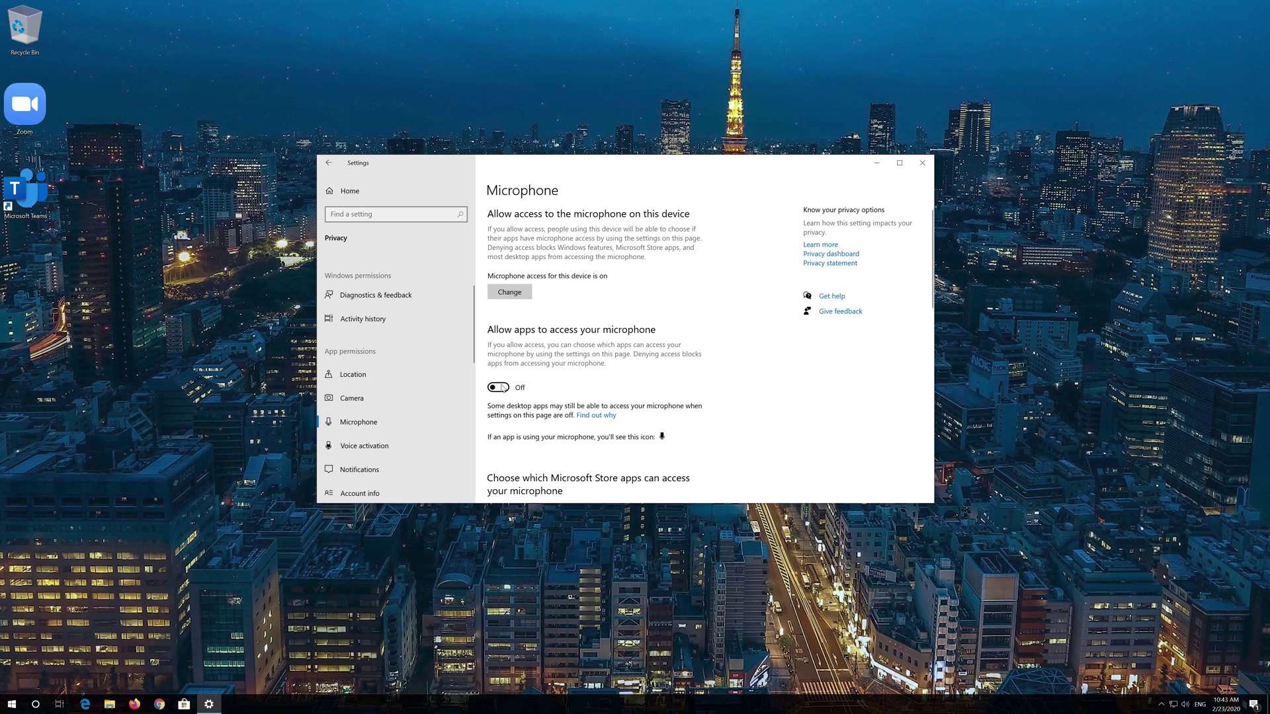
{"action": "left_click", "coordinate": [504, 388]}
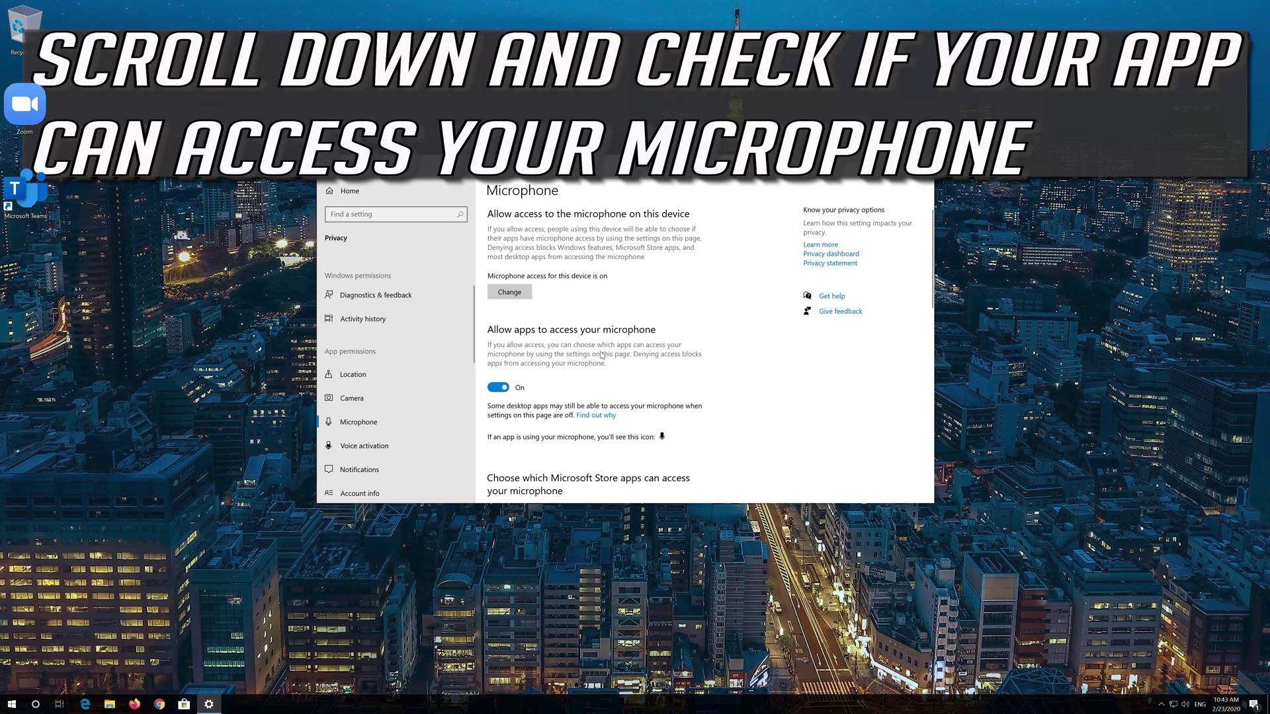
Step: Switch the Skype and Voice Recorder microphone permissions On
{"action": "scroll", "coordinate": [602, 355], "scroll_direction": "down", "scroll_amount": 2}
{"action": "scroll", "coordinate": [602, 355], "scroll_direction": "down", "scroll_amount": 3}
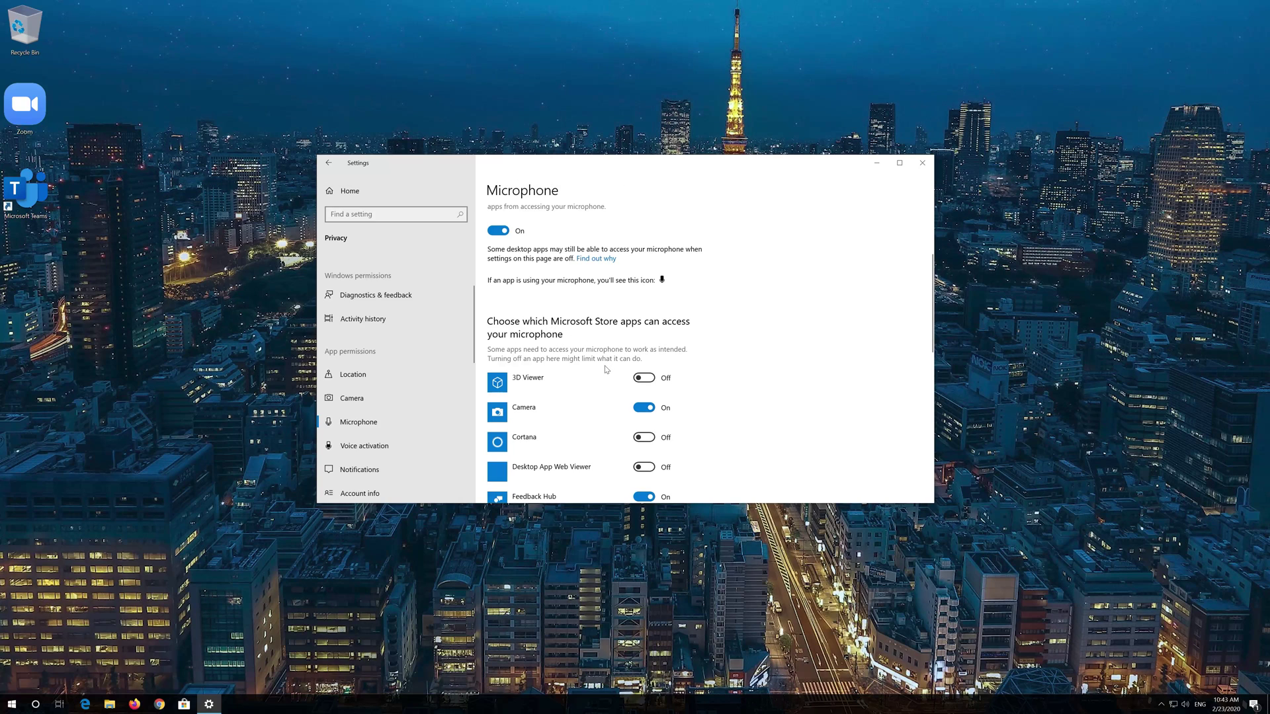
{"action": "scroll", "coordinate": [606, 368], "scroll_direction": "down", "scroll_amount": 2}
{"action": "scroll", "coordinate": [606, 369], "scroll_direction": "down", "scroll_amount": 2}
{"action": "scroll", "coordinate": [595, 351], "scroll_direction": "down", "scroll_amount": 2}
{"action": "scroll", "coordinate": [582, 326], "scroll_direction": "down", "scroll_amount": 4}
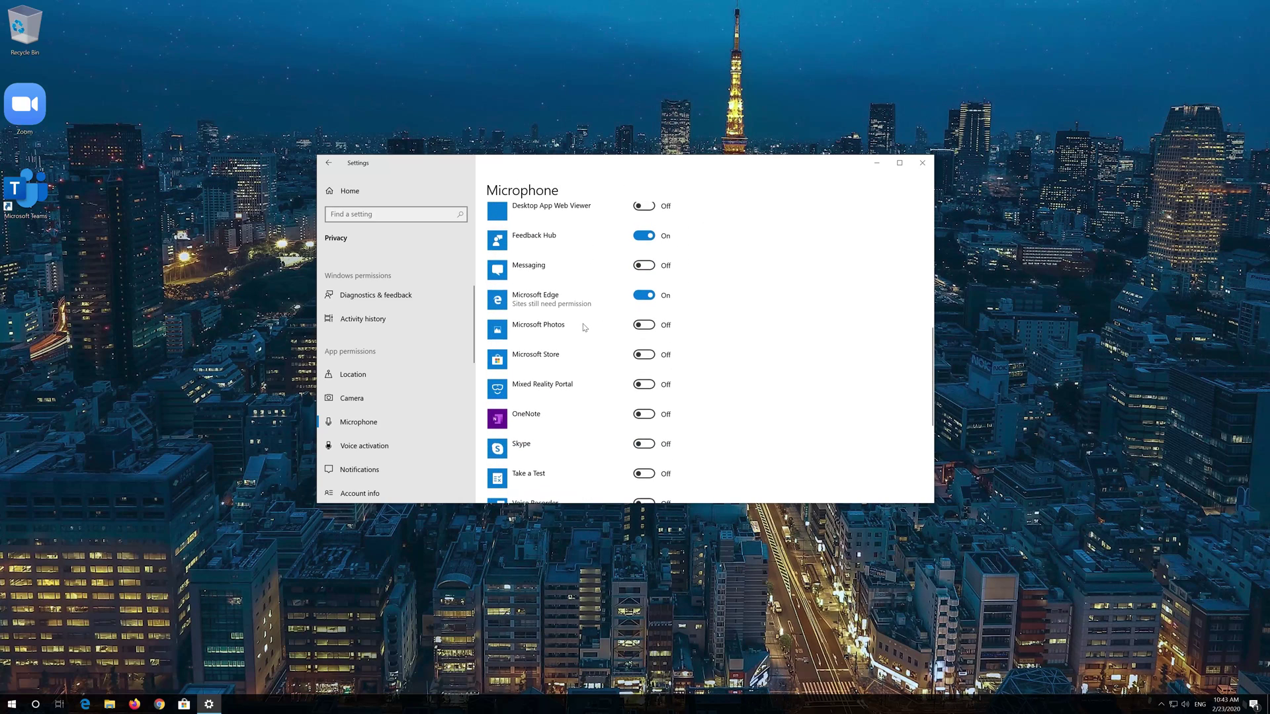
{"action": "scroll", "coordinate": [580, 323], "scroll_direction": "down", "scroll_amount": 1}
{"action": "scroll", "coordinate": [580, 322], "scroll_direction": "down", "scroll_amount": 4}
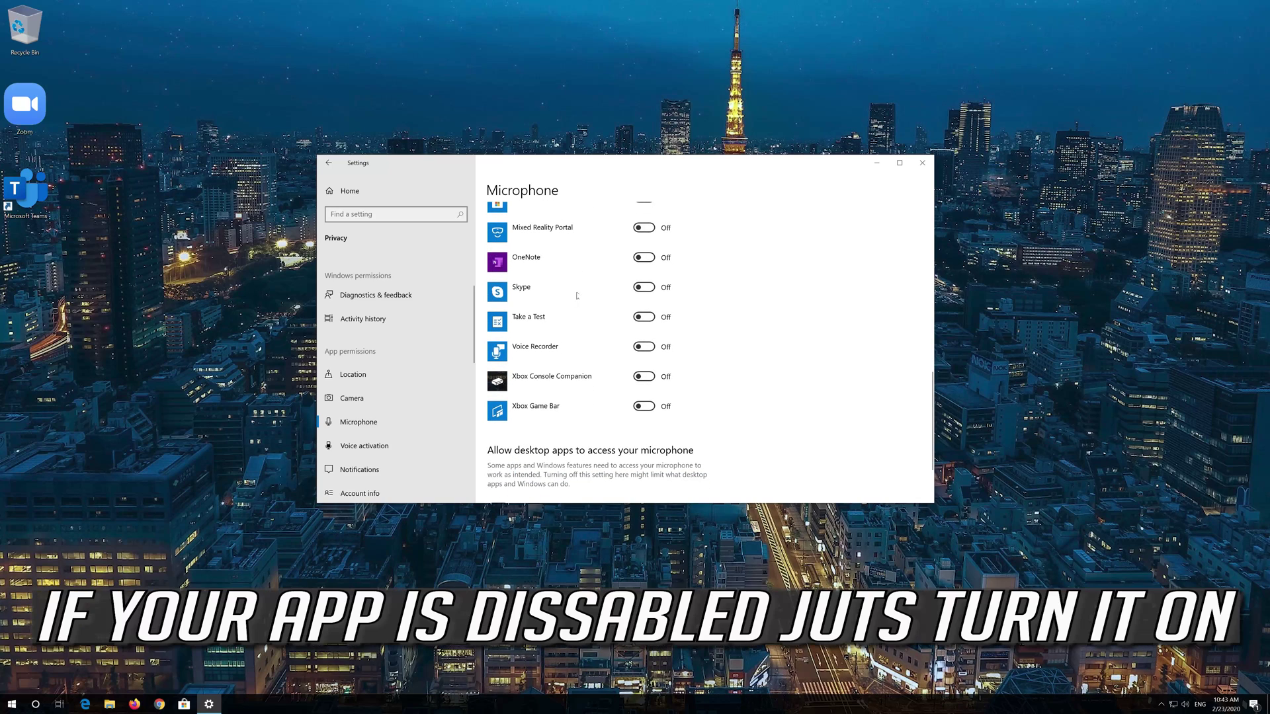
{"action": "left_click", "coordinate": [645, 290]}
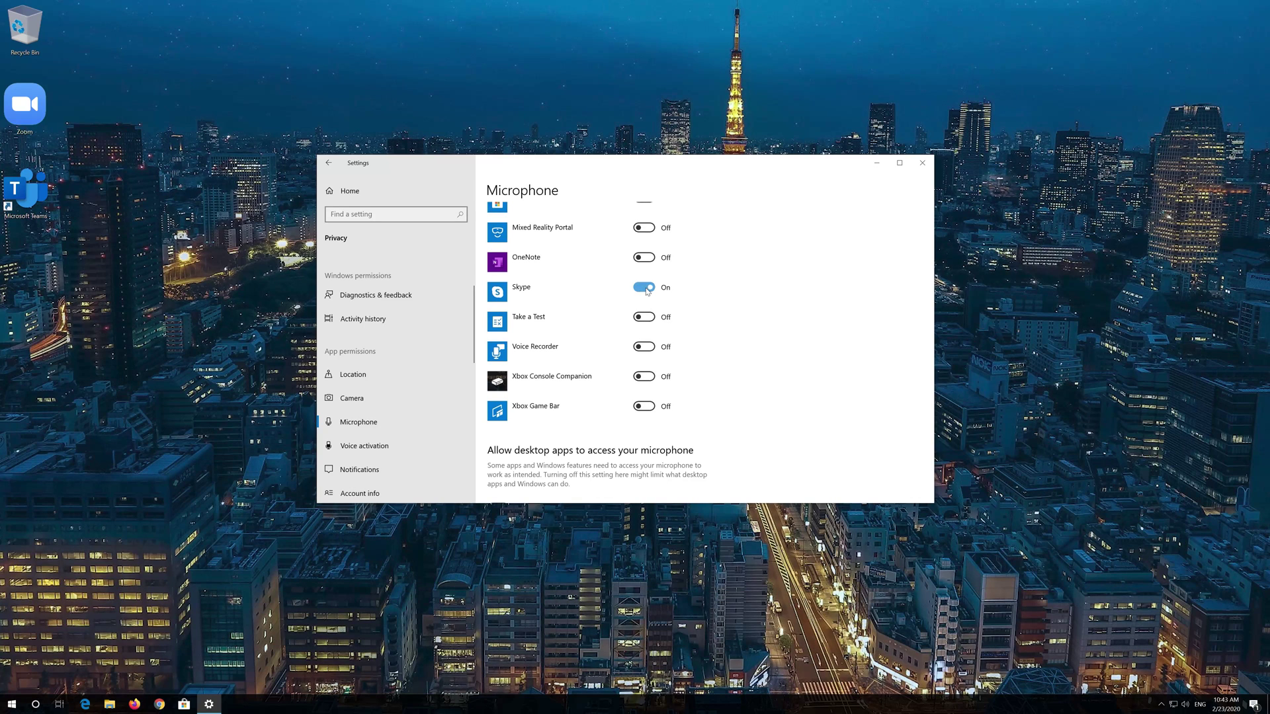
{"action": "left_click", "coordinate": [643, 346]}
Step: Turn on 'Allow desktop apps to access your microphone'
{"action": "scroll", "coordinate": [691, 347], "scroll_direction": "down", "scroll_amount": 3}
{"action": "scroll", "coordinate": [503, 397], "scroll_direction": "up", "scroll_amount": 2}
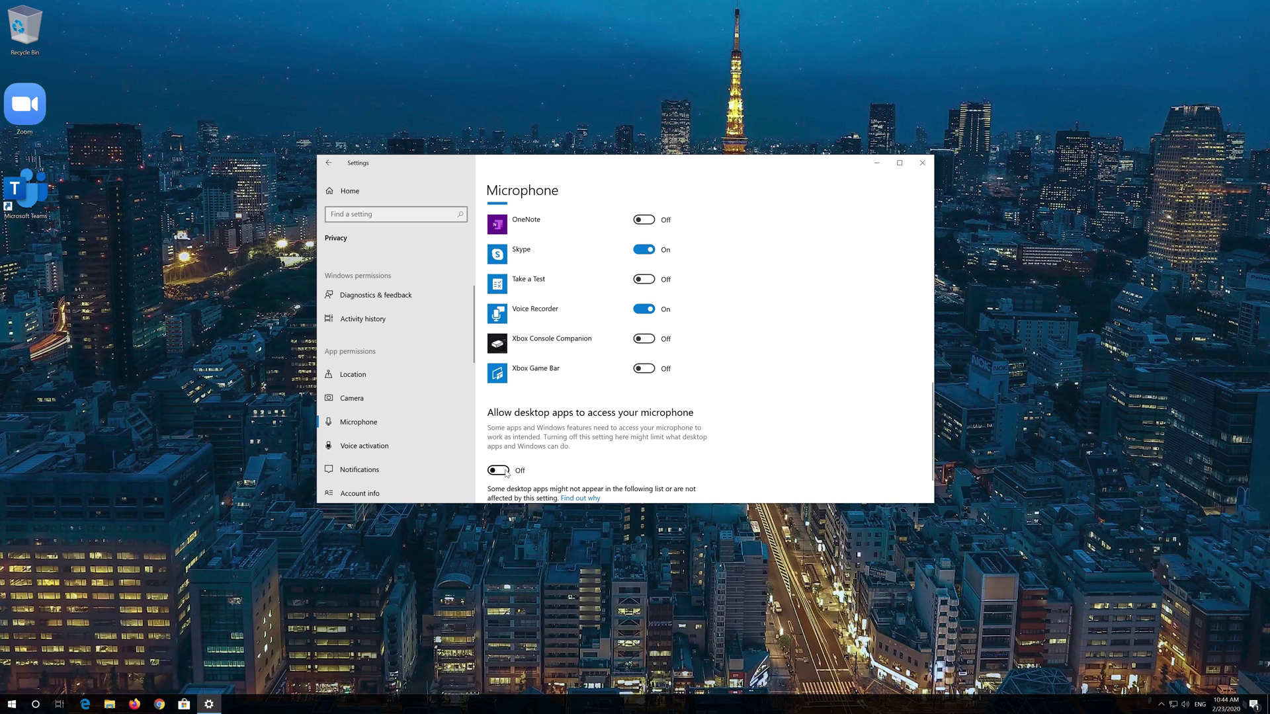
{"action": "left_click", "coordinate": [506, 472]}
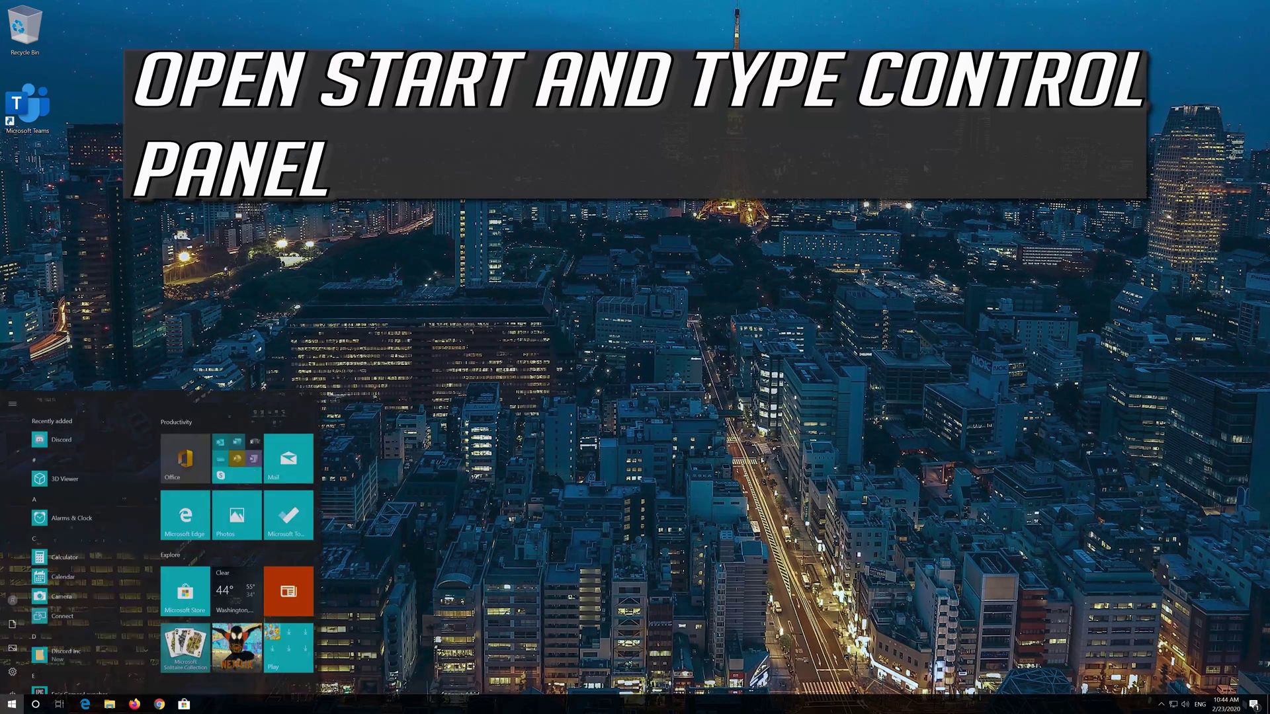
Step: Search the Start menu for 'control panel'
{"action": "type", "text": "control"}
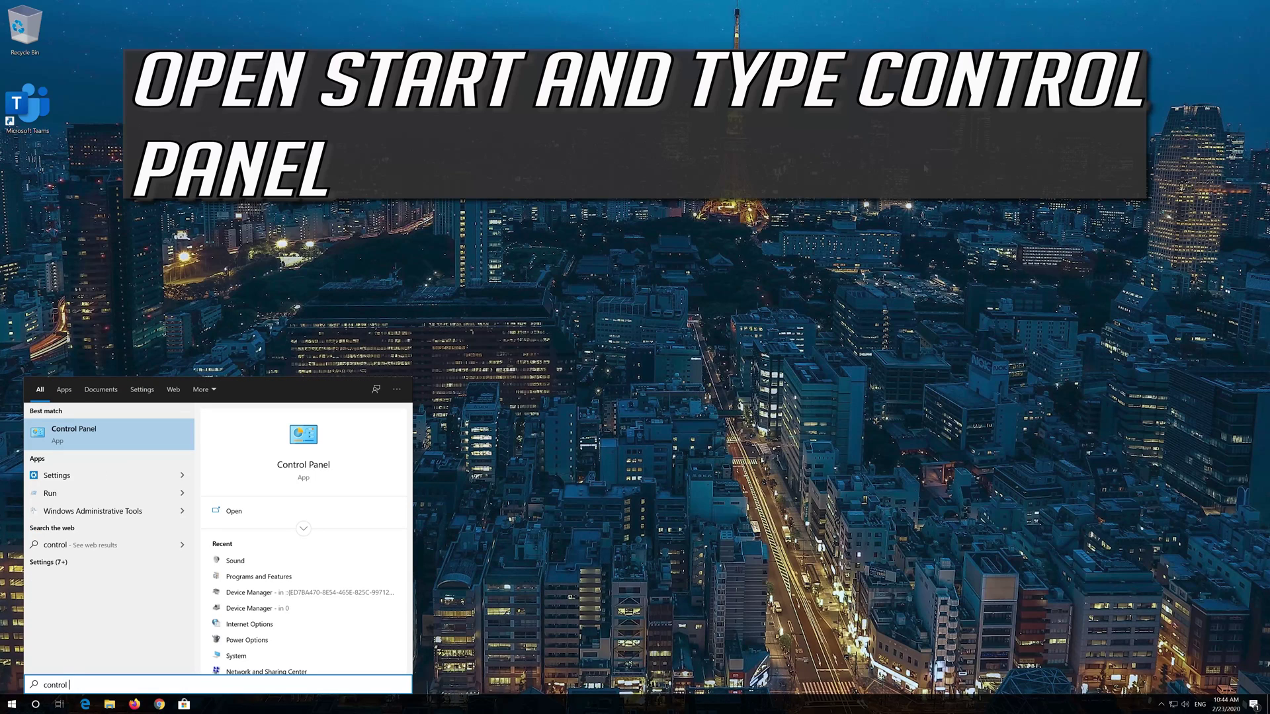
{"action": "type", "text": " panel"}
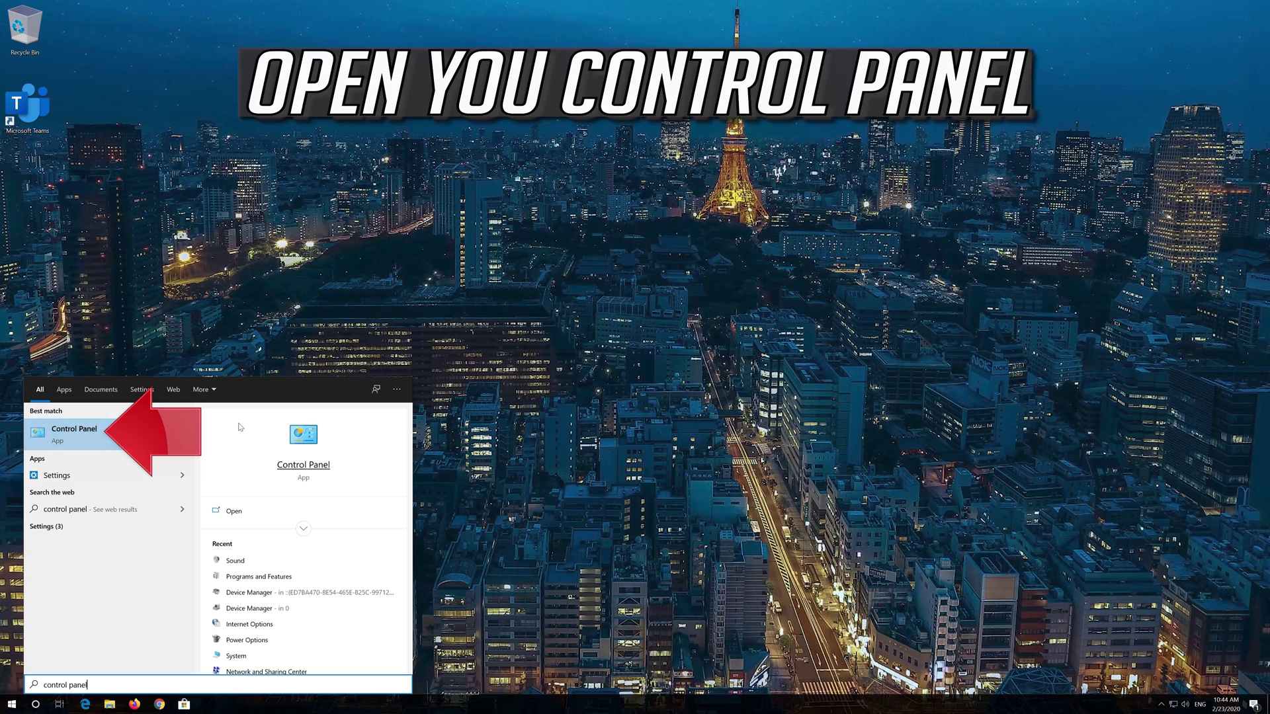
Step: Go from Control Panel through Hardware and Sound to the Sound dialog
{"action": "left_click", "coordinate": [88, 433]}
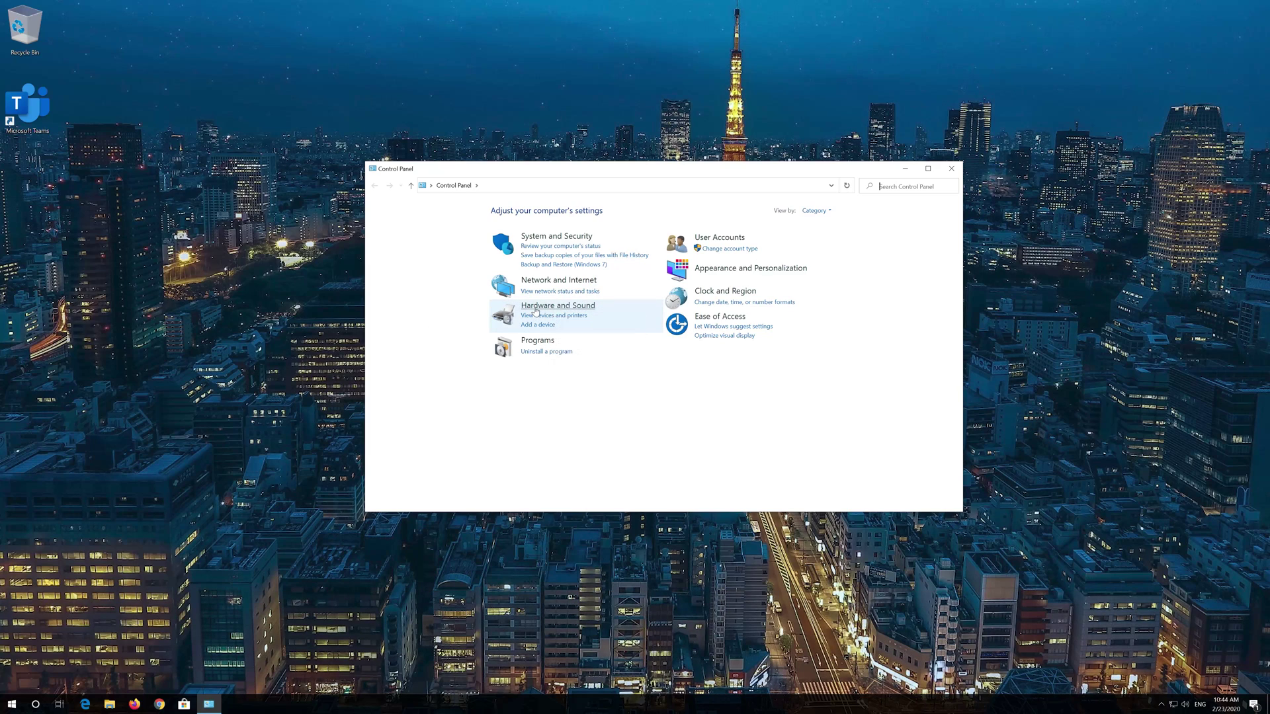
{"action": "left_click", "coordinate": [536, 306]}
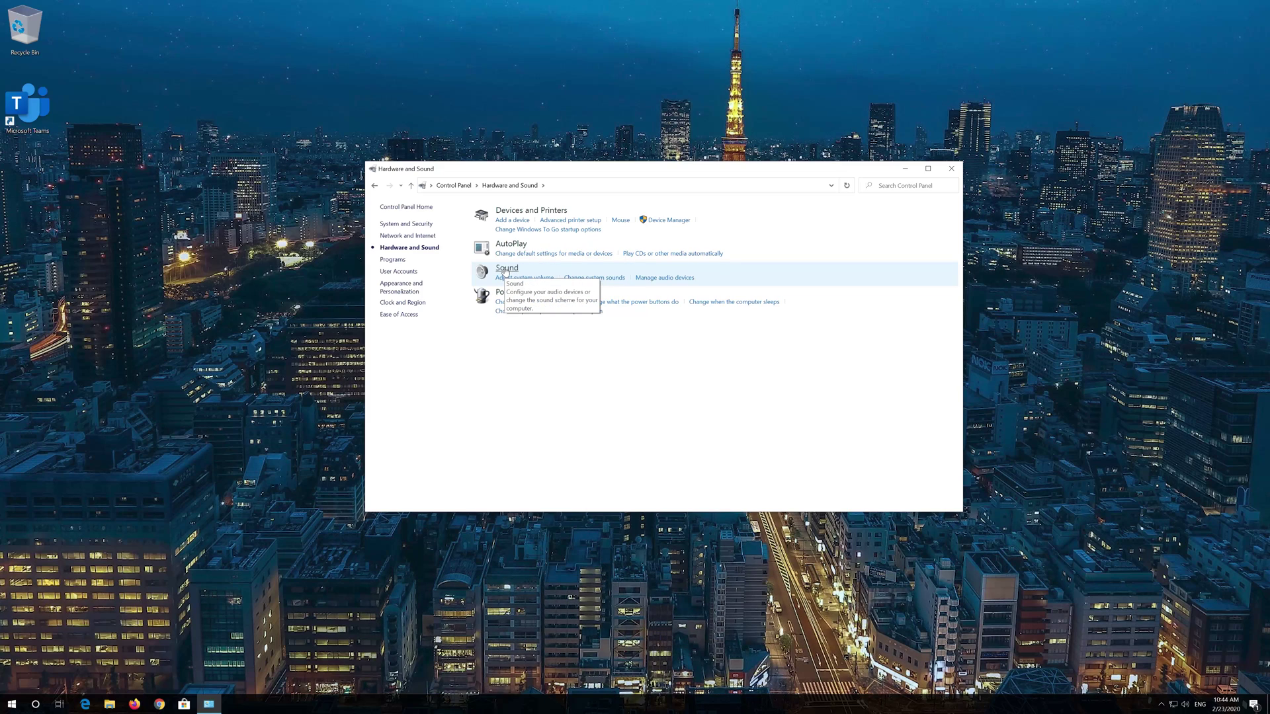
{"action": "left_click", "coordinate": [506, 268]}
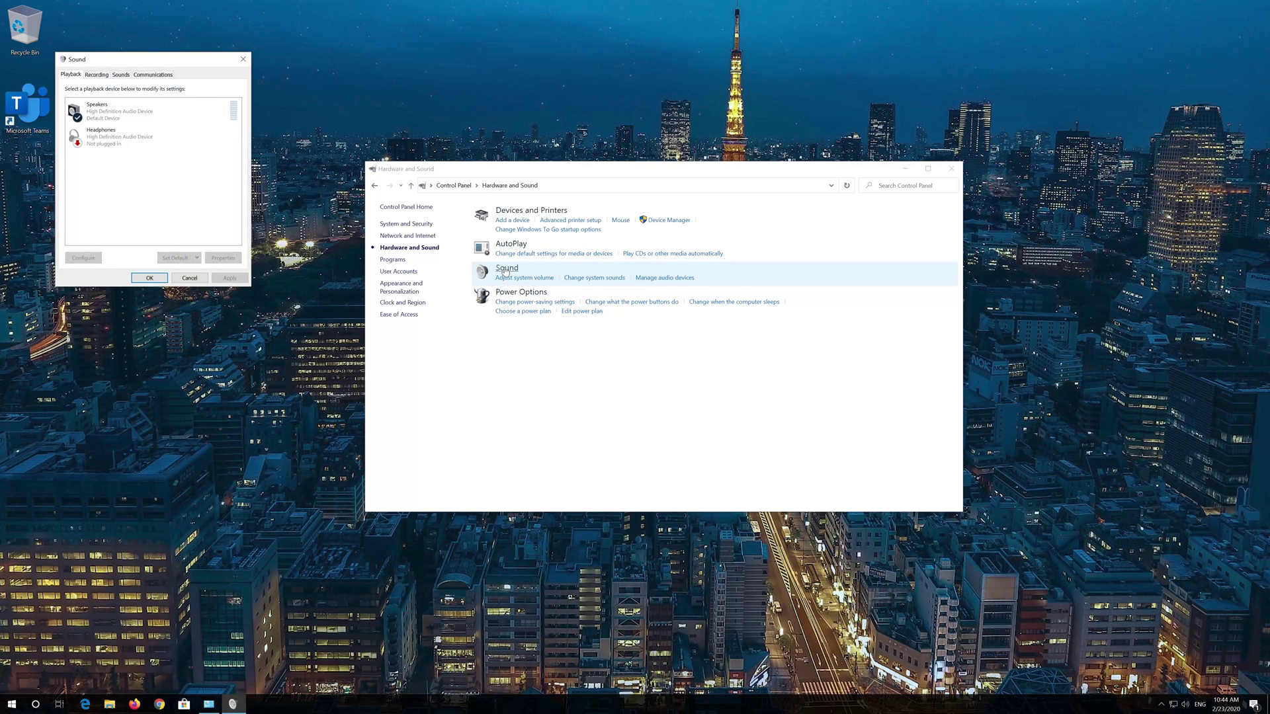
Step: Centre the Sound dialog and select Microphone on the Recording tab
{"action": "left_click_drag", "start_coordinate": [143, 65], "coordinate": [582, 191]}
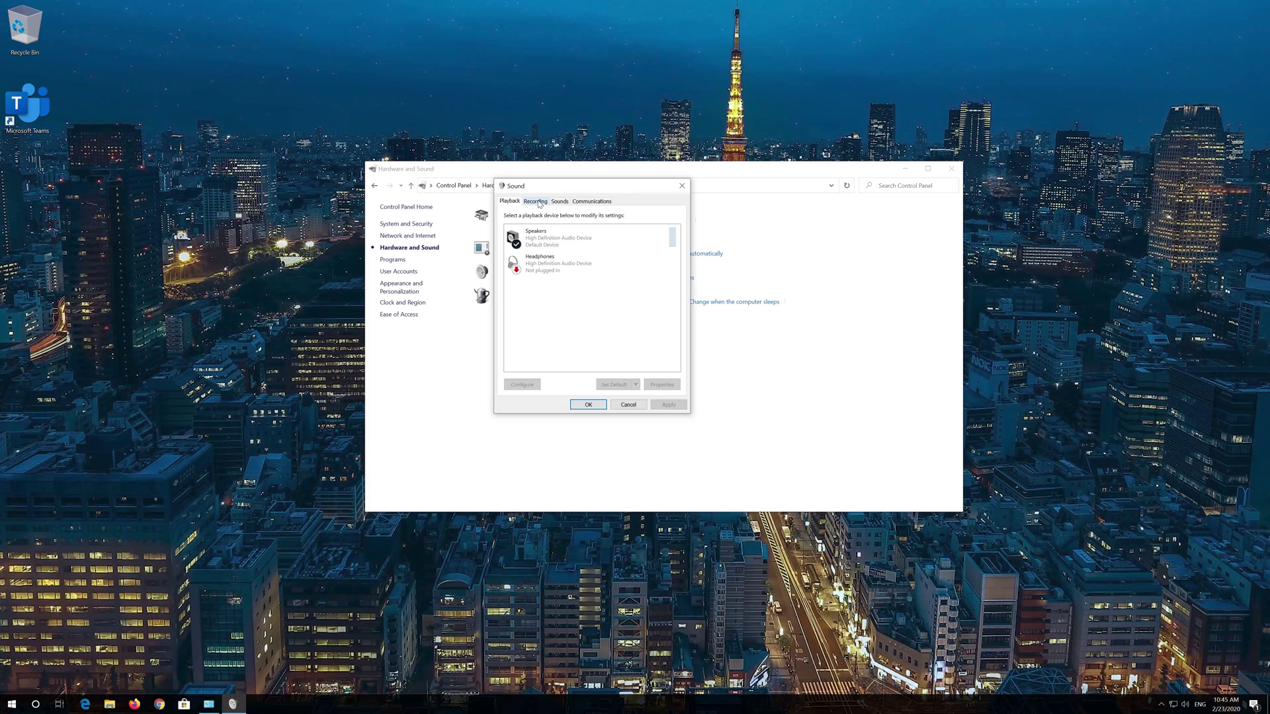
{"action": "left_click", "coordinate": [539, 202]}
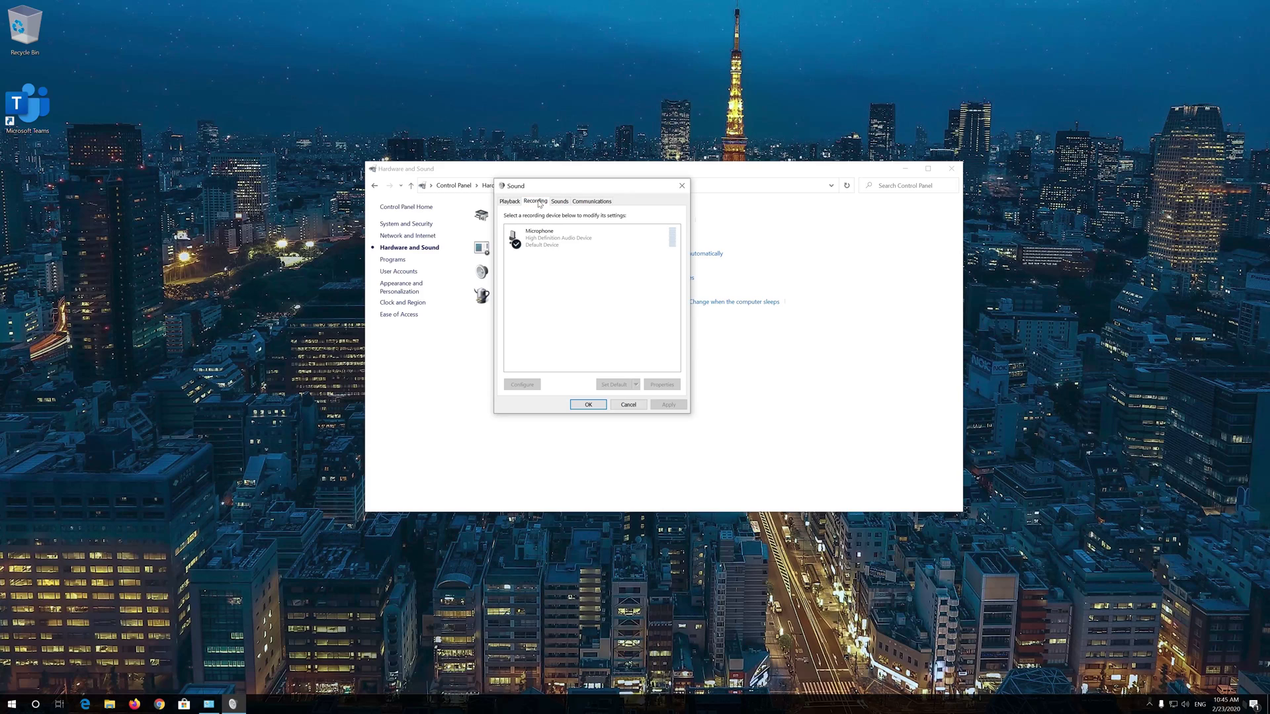
{"action": "left_click", "coordinate": [533, 236]}
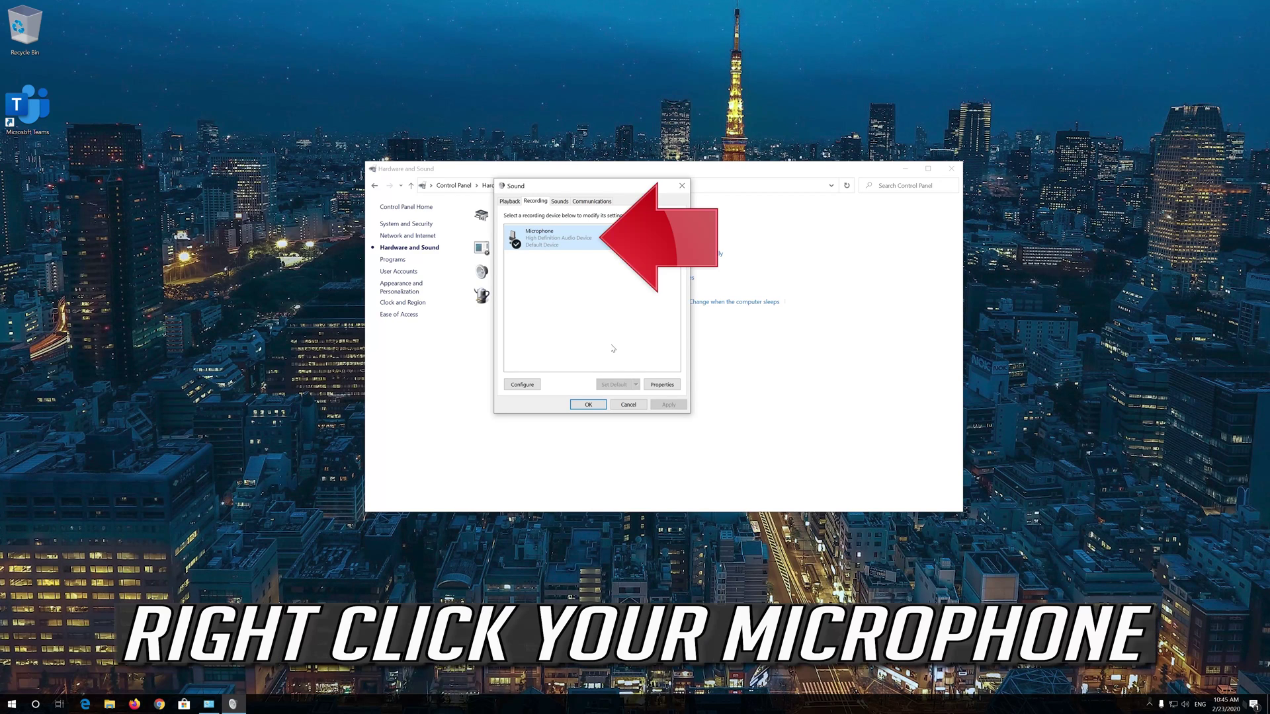
Step: Bring up Microphone Properties from the device's right-click menu
{"action": "right_click", "coordinate": [566, 244]}
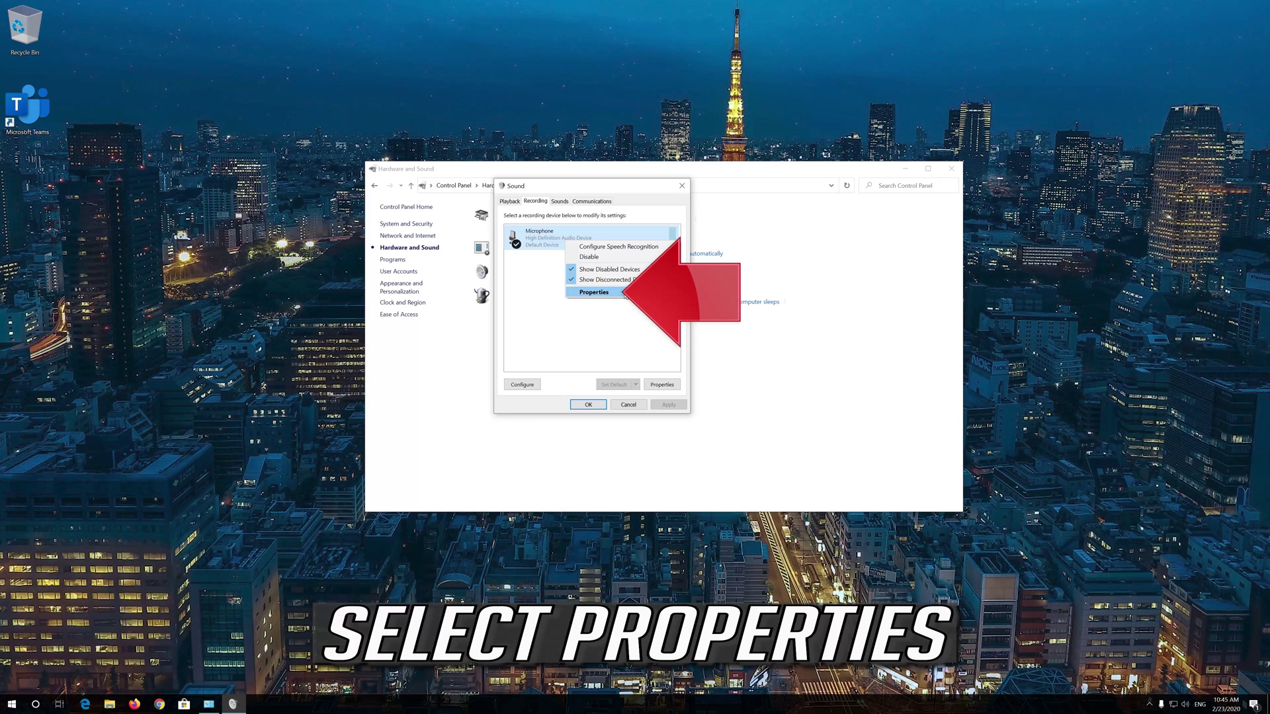
{"action": "left_click", "coordinate": [625, 293]}
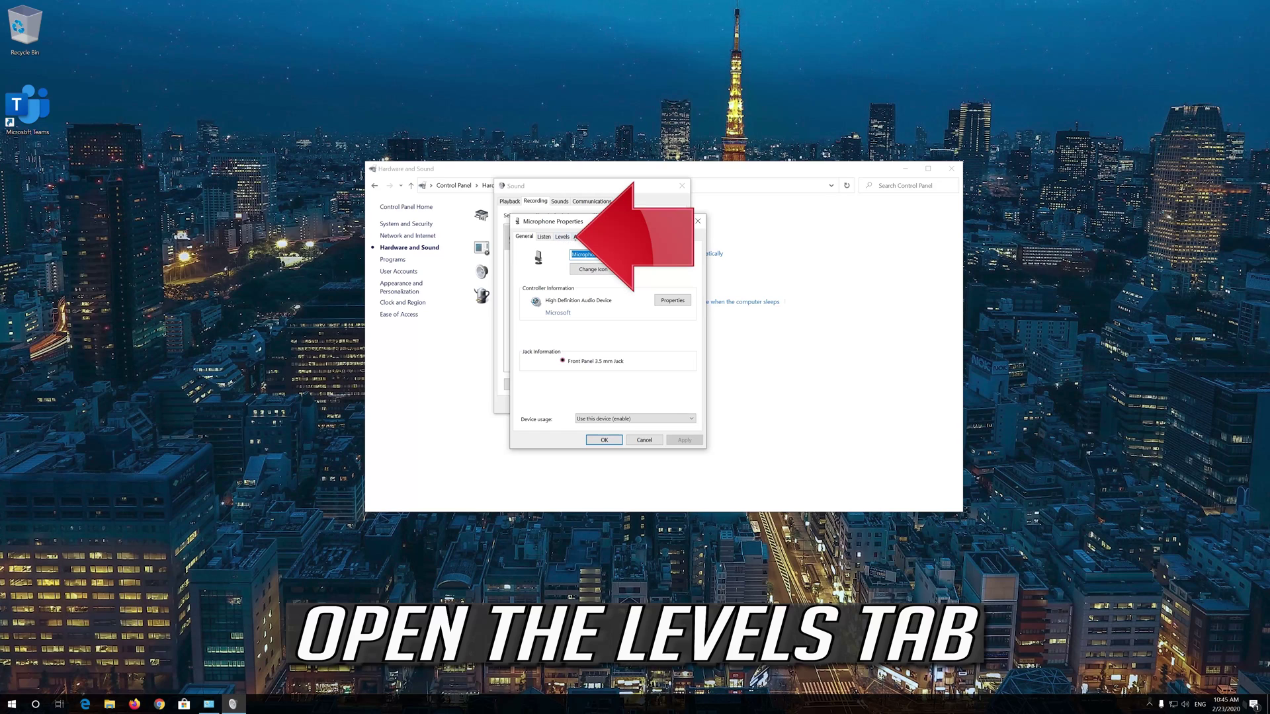
Step: Raise the microphone level from 7 to 76 and confirm both dialogs with OK
{"action": "left_click", "coordinate": [561, 236]}
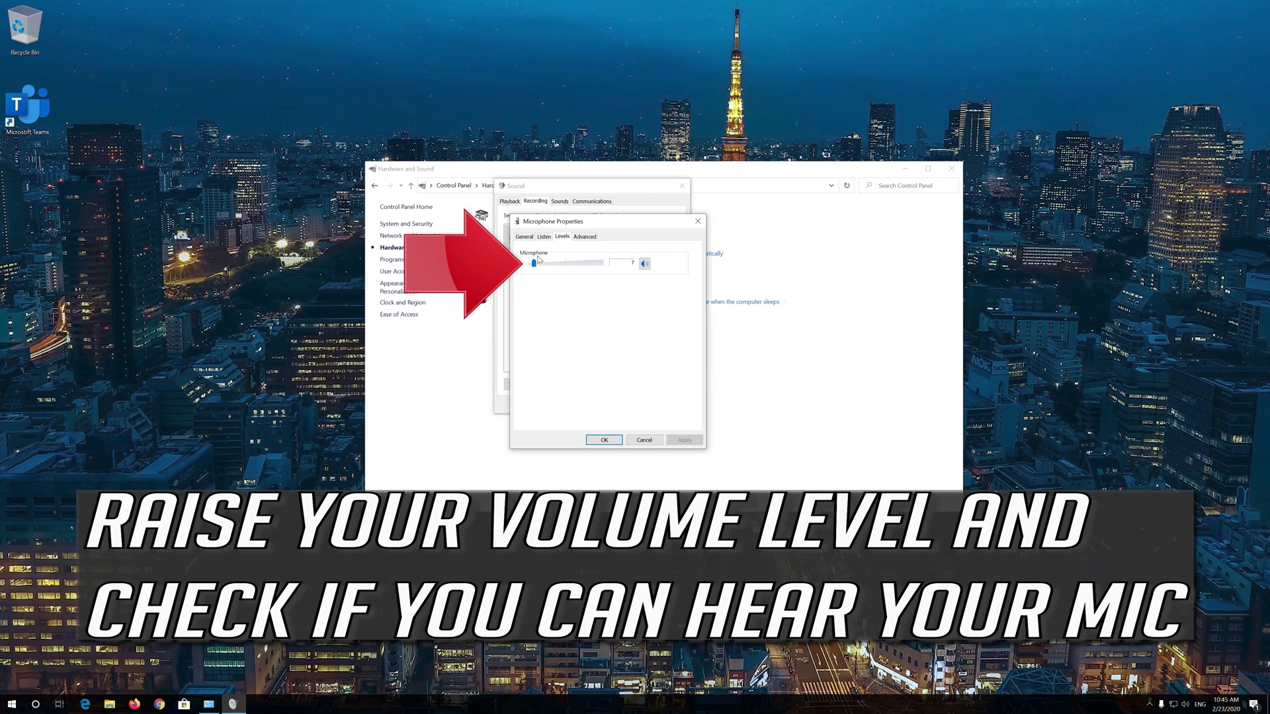
{"action": "left_click_drag", "start_coordinate": [534, 264], "coordinate": [586, 264]}
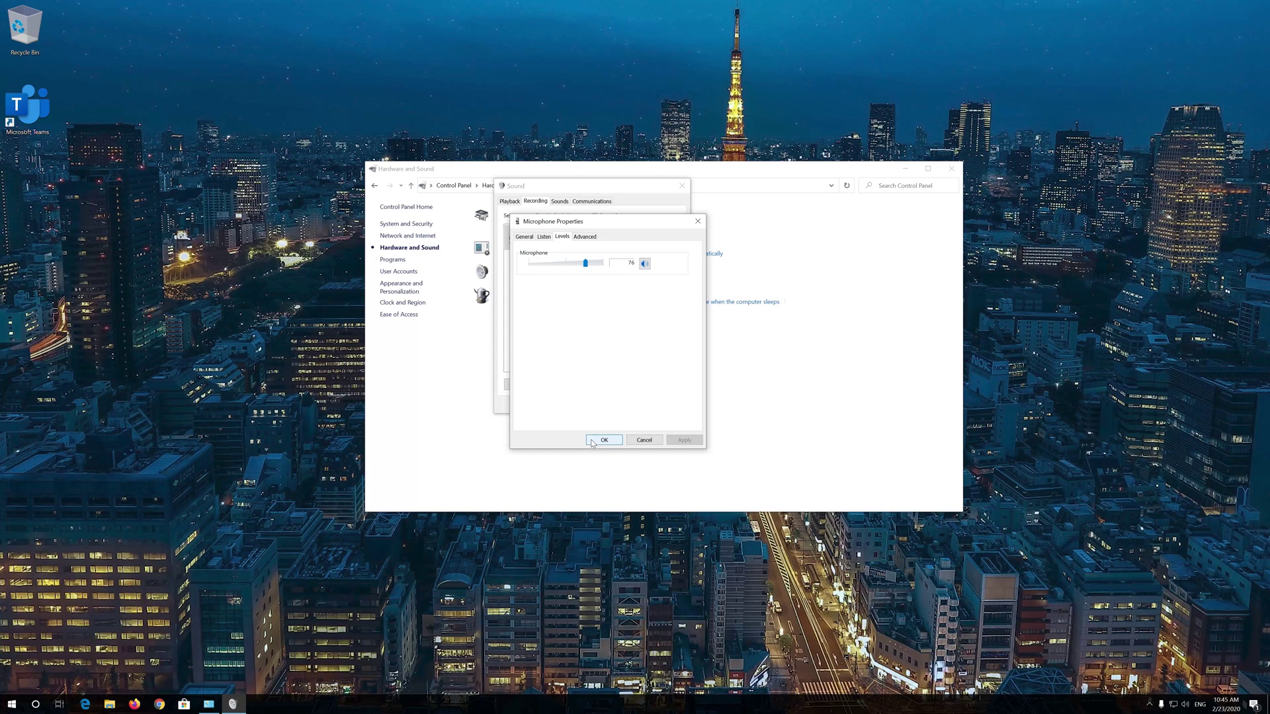
{"action": "left_click", "coordinate": [592, 441]}
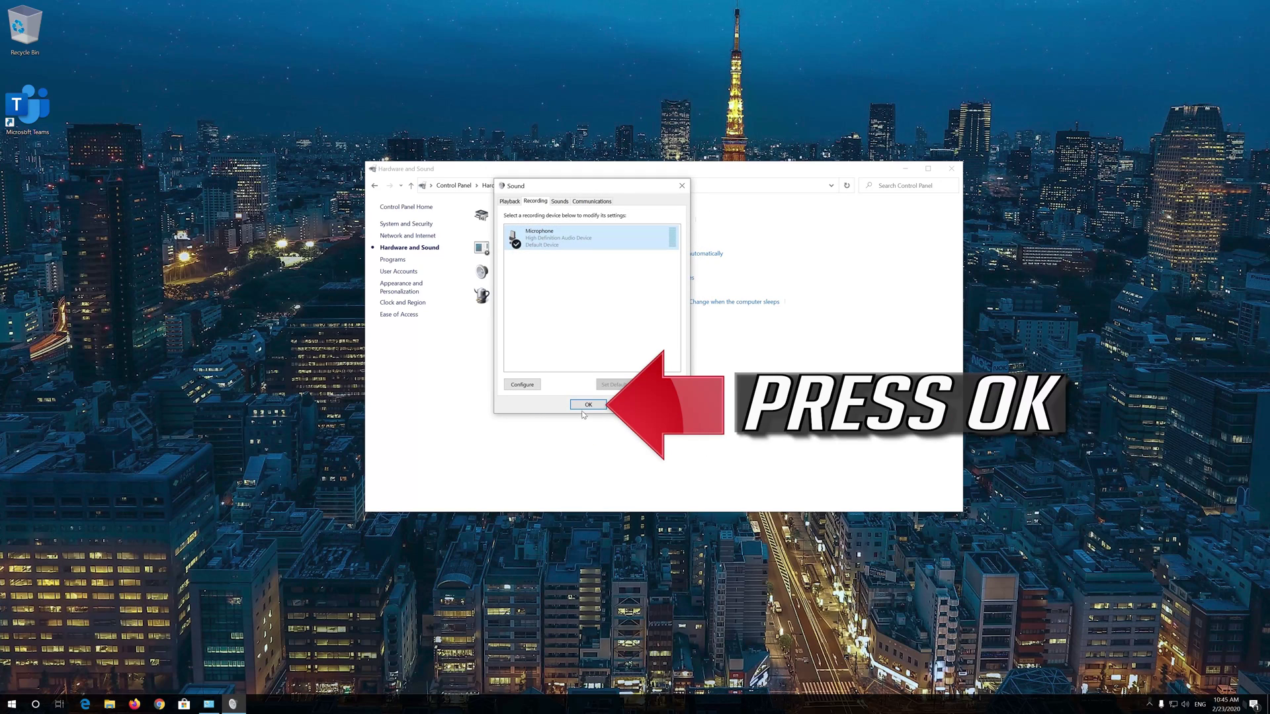
{"action": "left_click", "coordinate": [582, 406]}
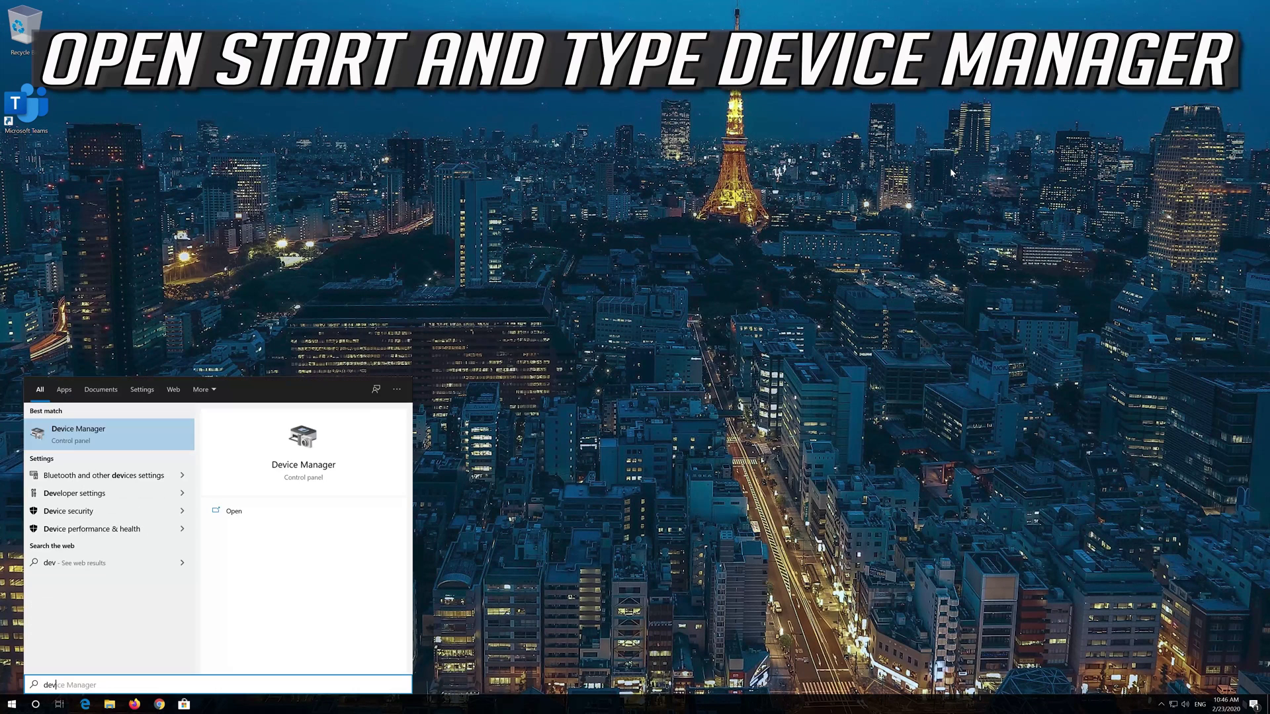
Step: Search 'device manager' in Start and launch Device Manager
{"action": "type", "text": "ice manag"}
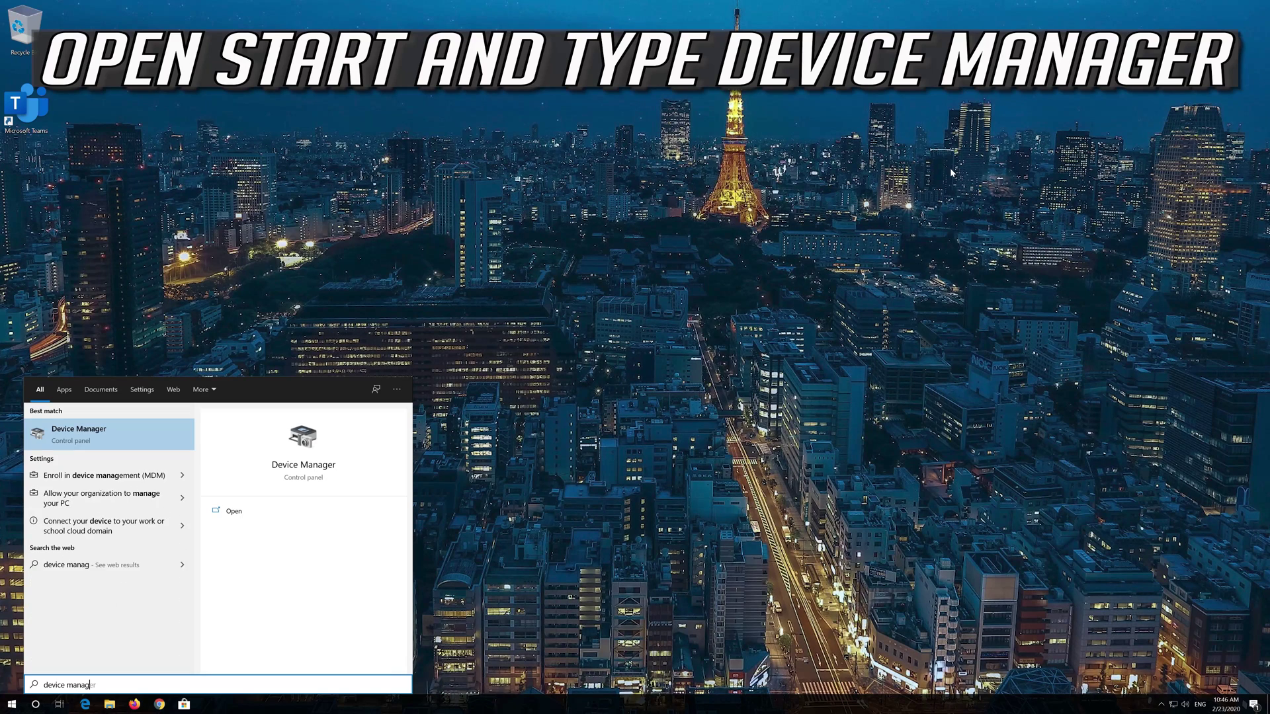
{"action": "type", "text": "er"}
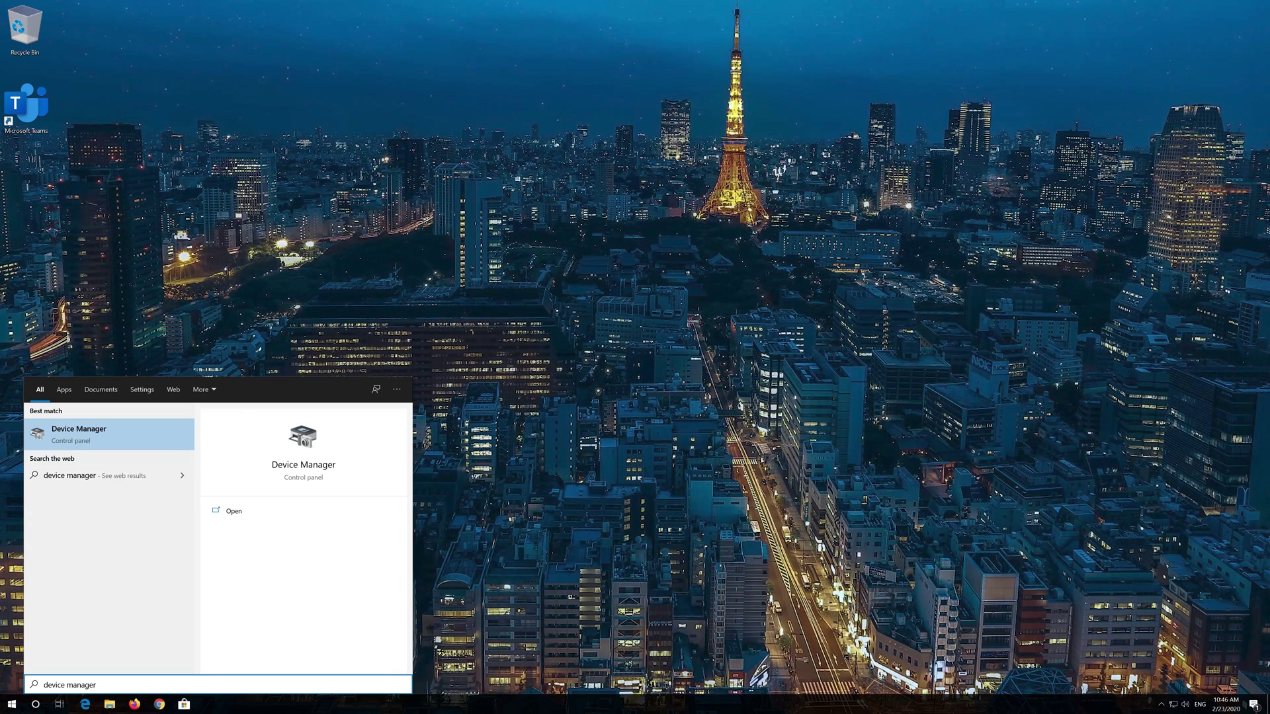
{"action": "left_click", "coordinate": [97, 434]}
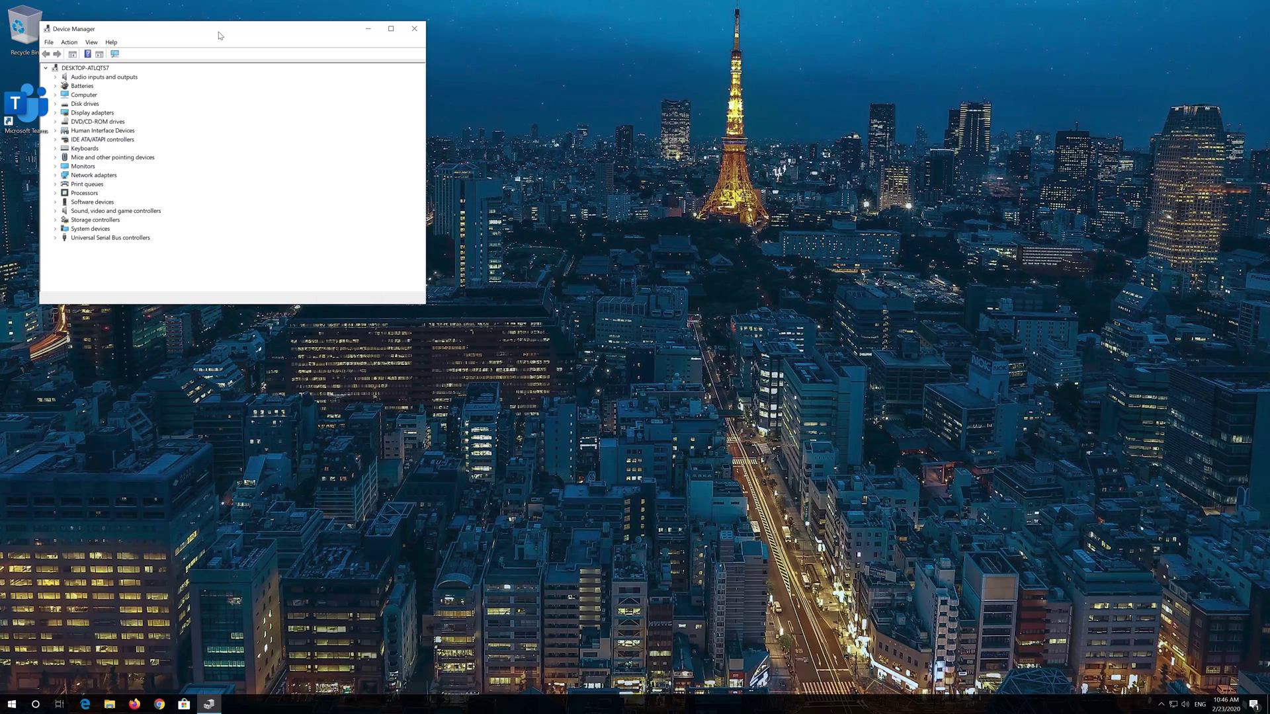
Step: Centre Device Manager, expand Audio inputs and outputs, and bring up the Microphone's context menu
{"action": "left_click_drag", "start_coordinate": [219, 35], "coordinate": [599, 191]}
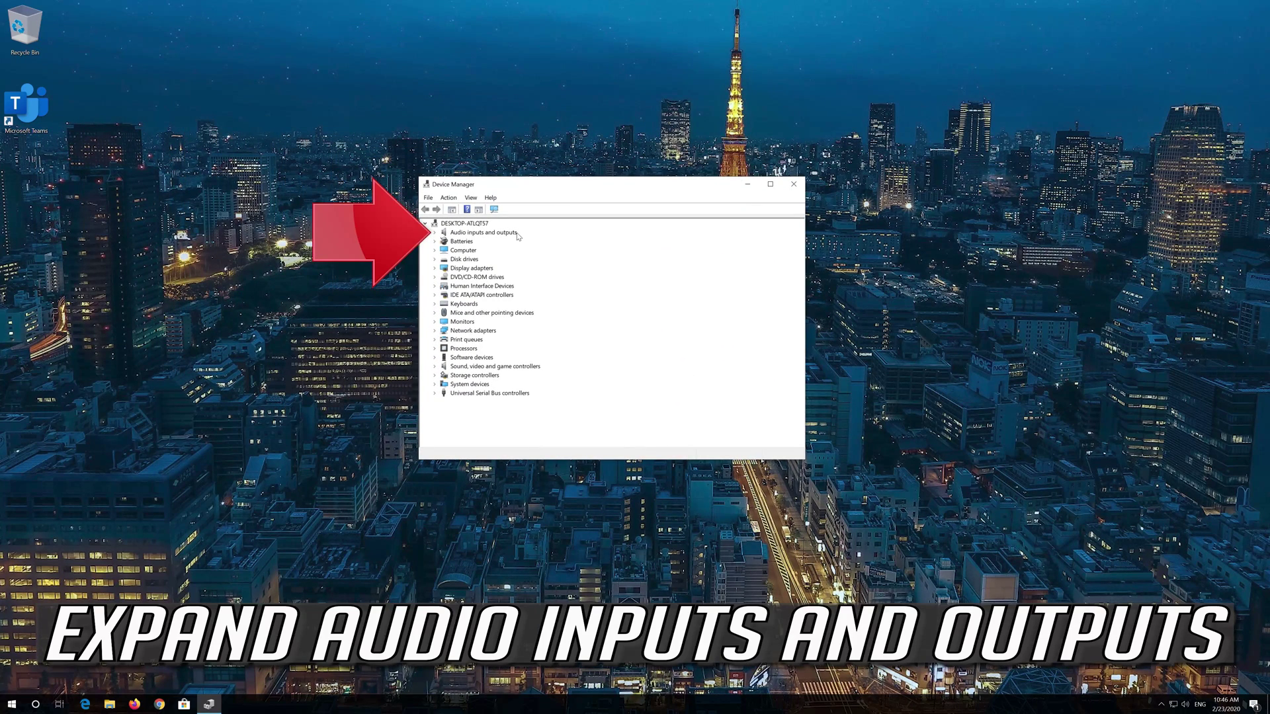
{"action": "left_click", "coordinate": [434, 234]}
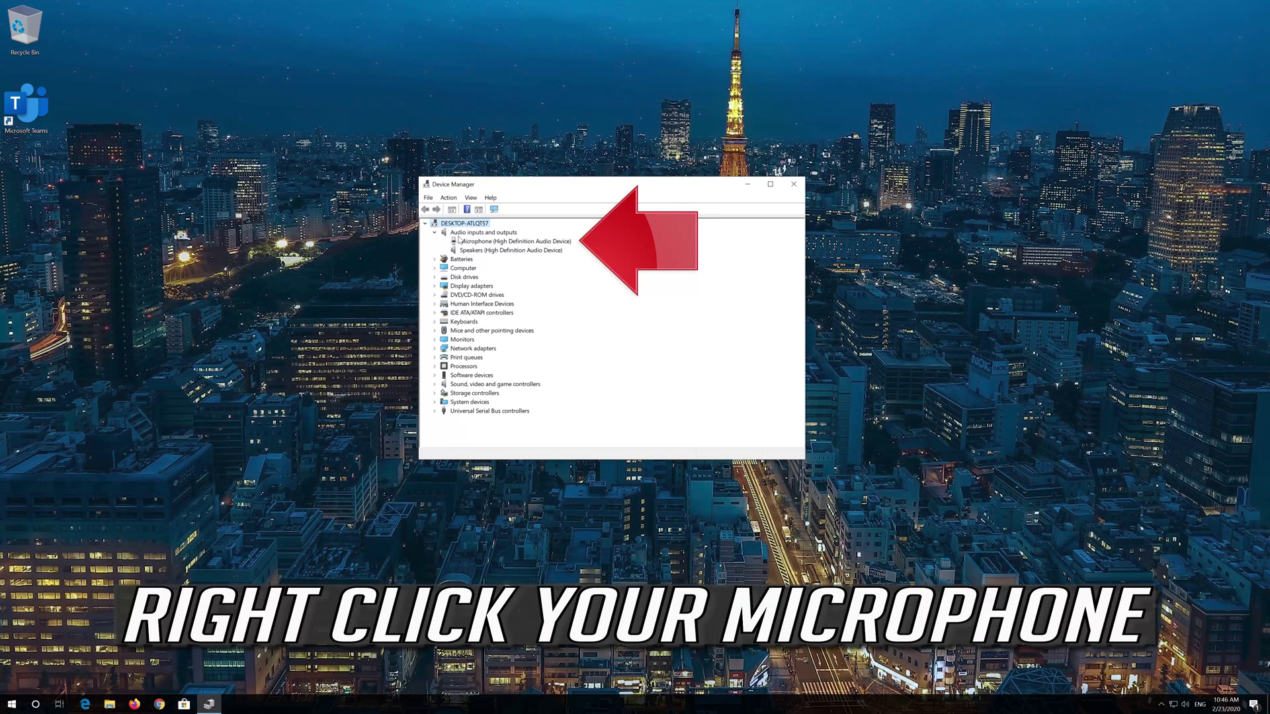
{"action": "left_click", "coordinate": [453, 242]}
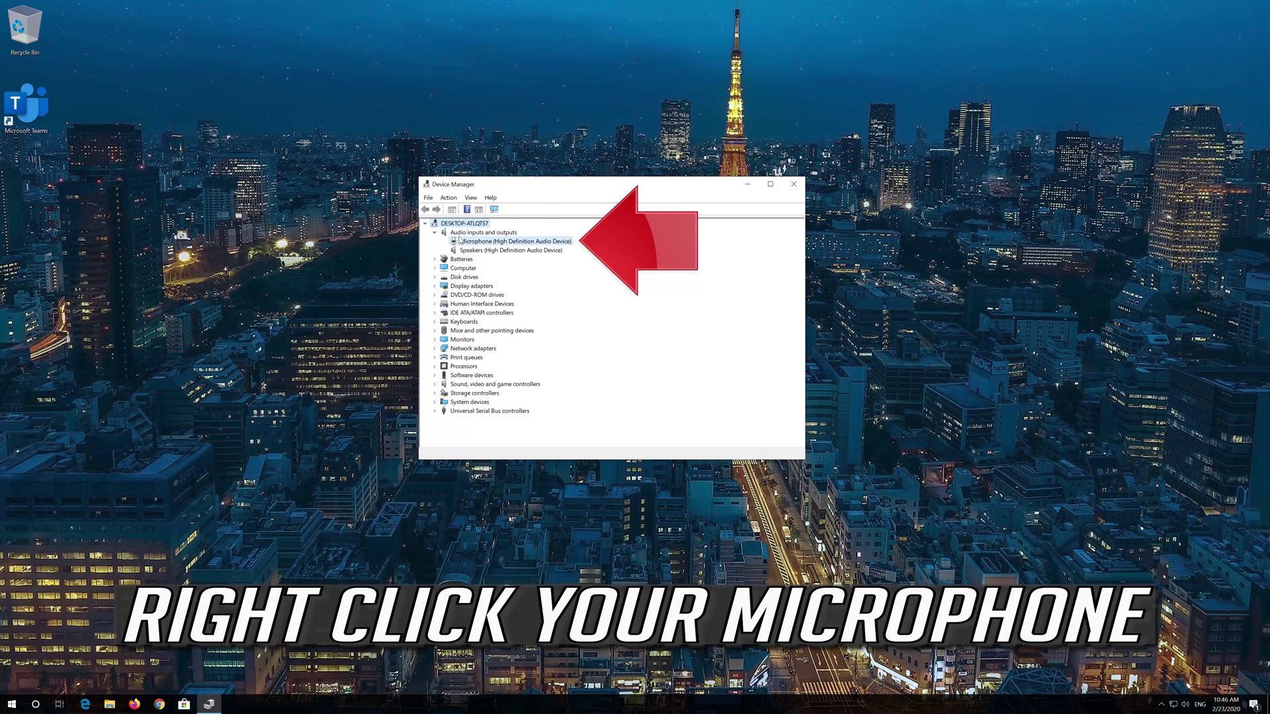
{"action": "right_click", "coordinate": [529, 248]}
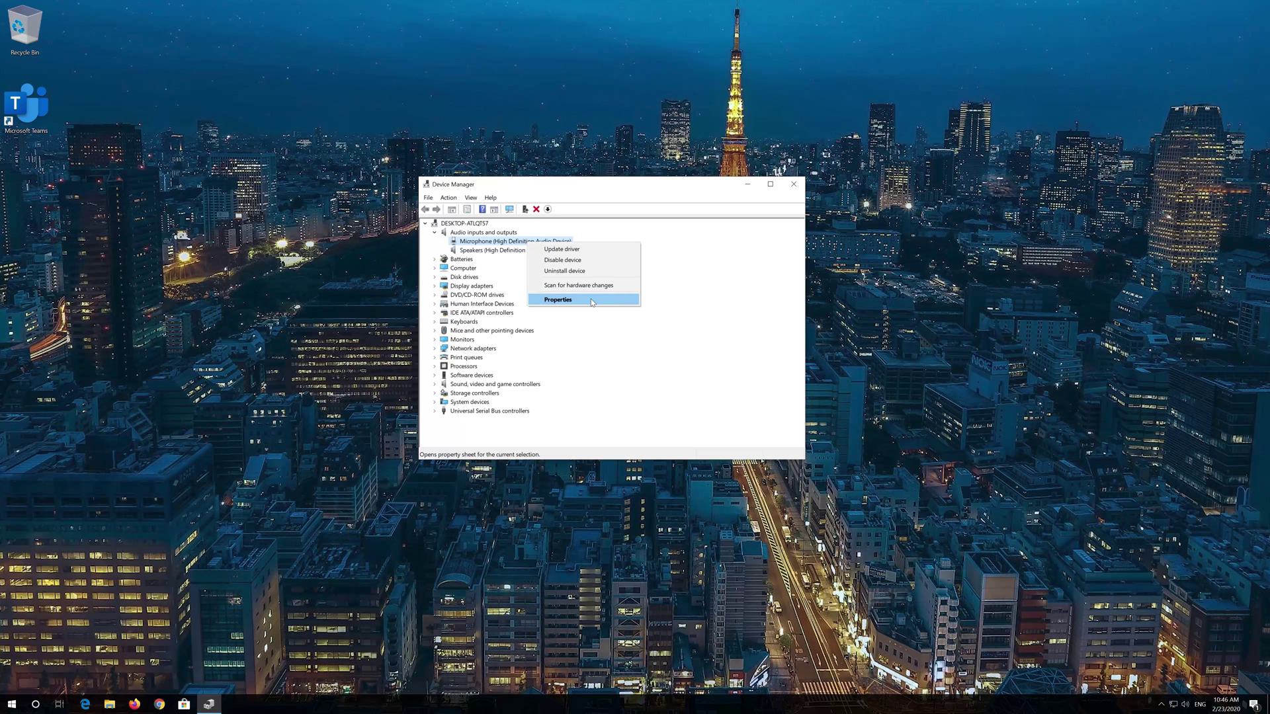
Step: From the Microphone's Properties Driver tab, start Update Driver
{"action": "left_click", "coordinate": [592, 302]}
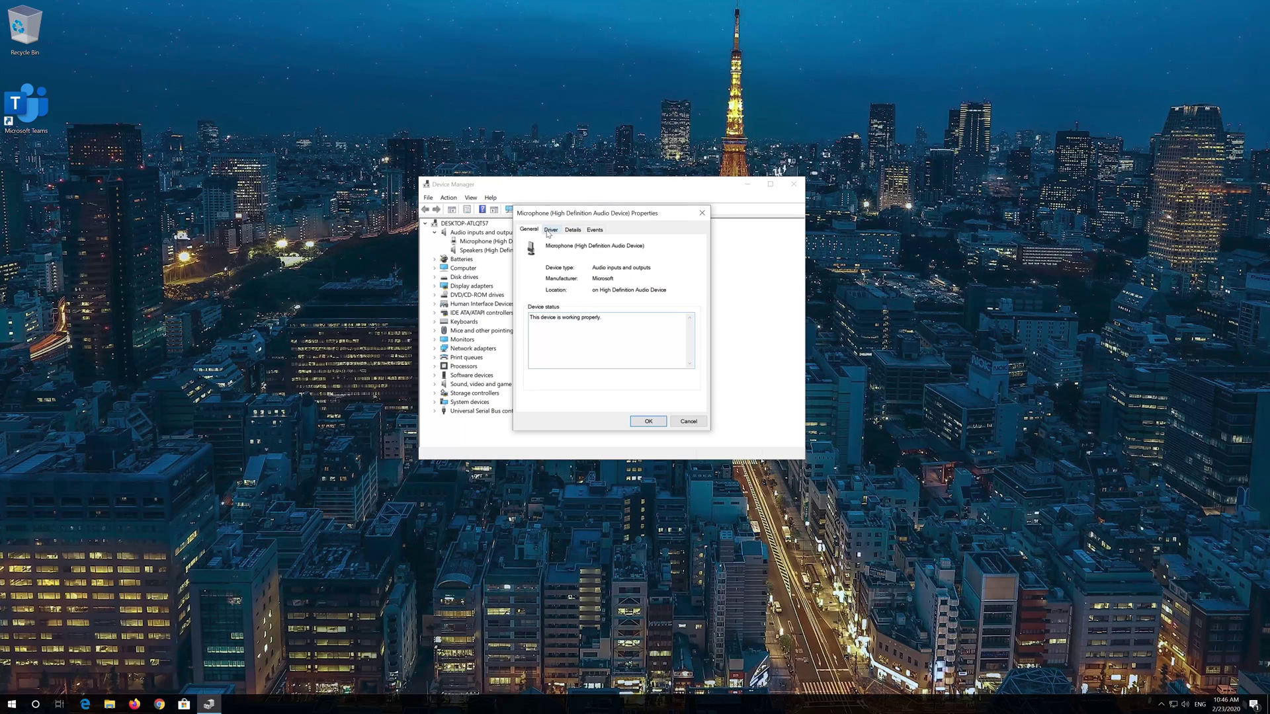
{"action": "left_click", "coordinate": [548, 232]}
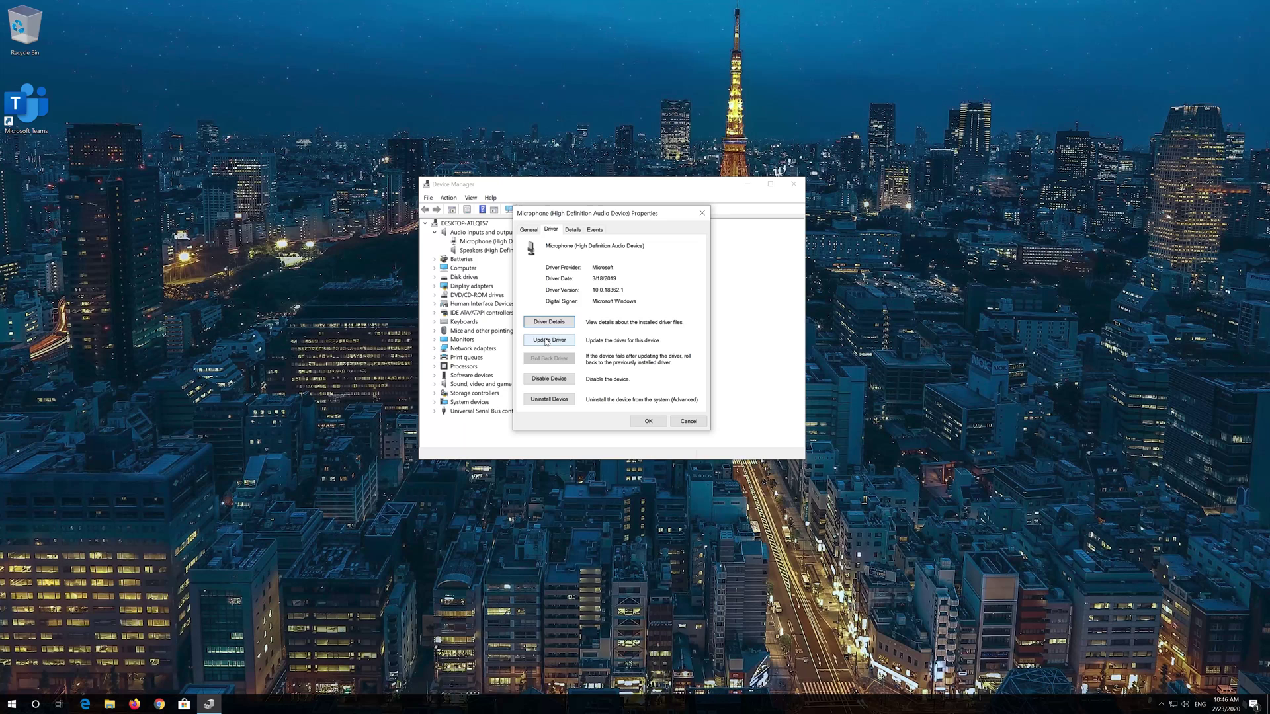
{"action": "left_click", "coordinate": [547, 342]}
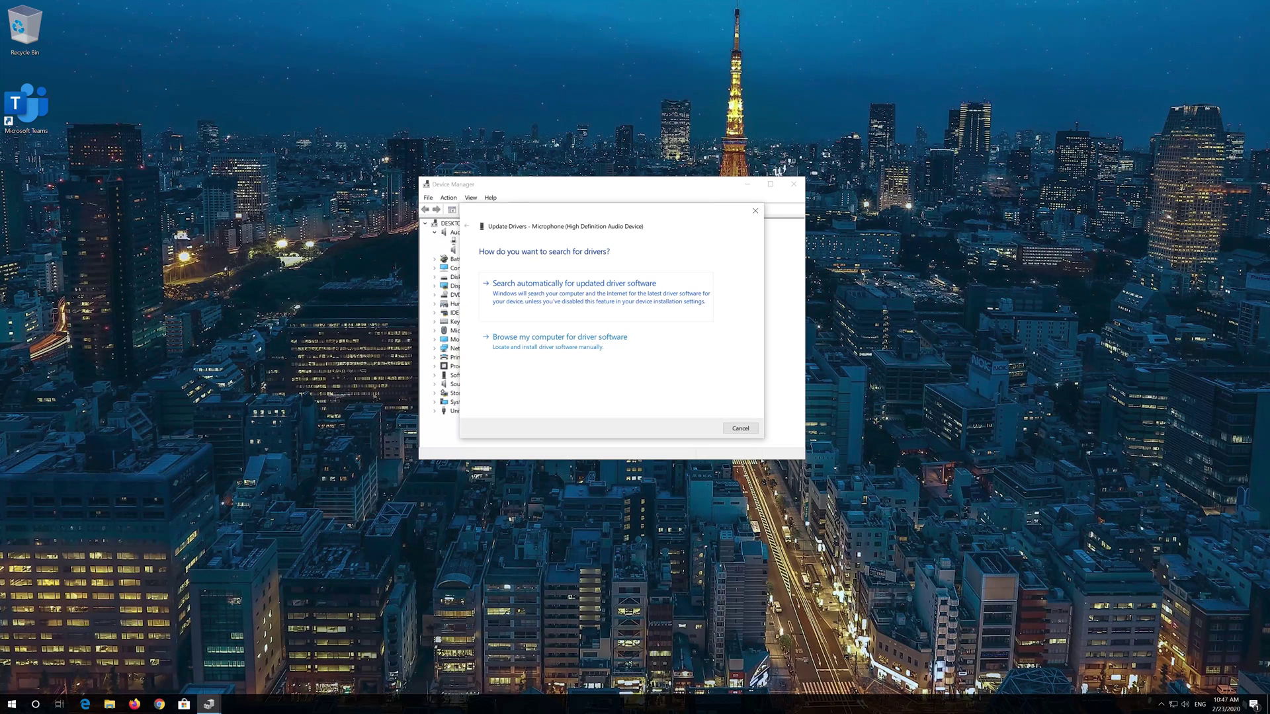
Step: Let Windows search automatically for updated Microphone driver software
{"action": "left_click", "coordinate": [523, 296]}
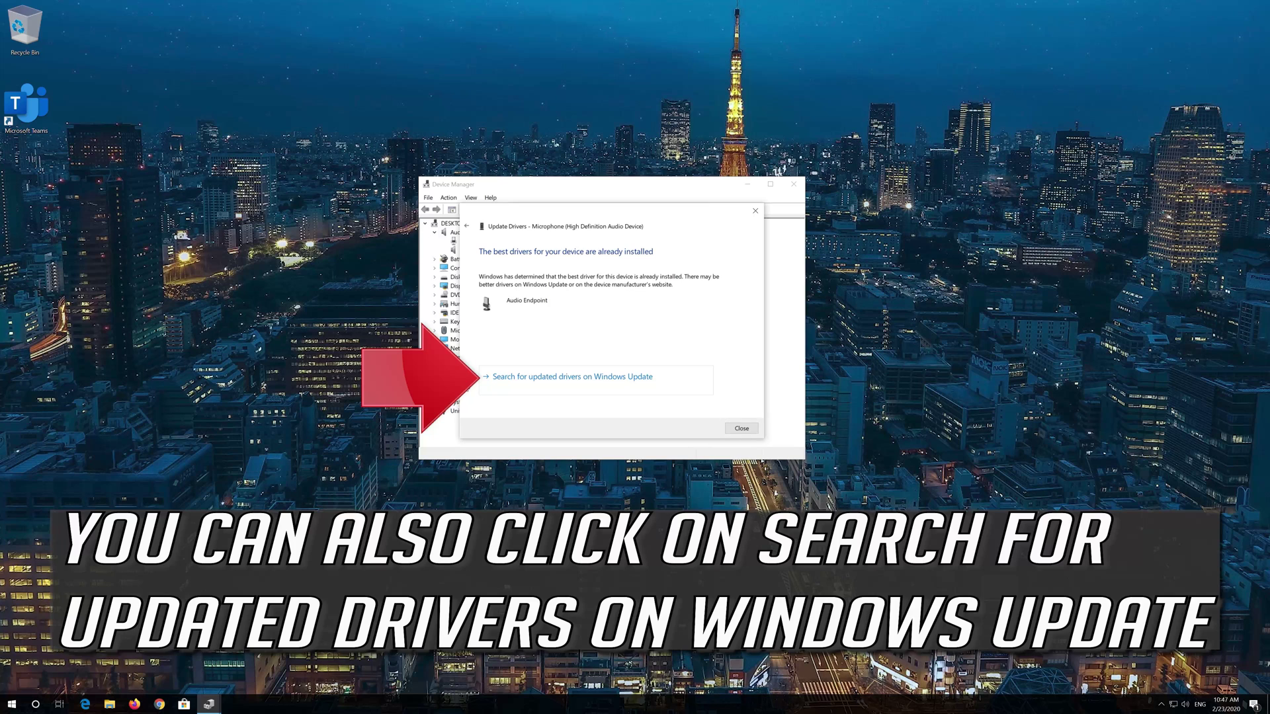
Step: Search Windows Update for updated drivers and run Check for updates
{"action": "left_click", "coordinate": [530, 376]}
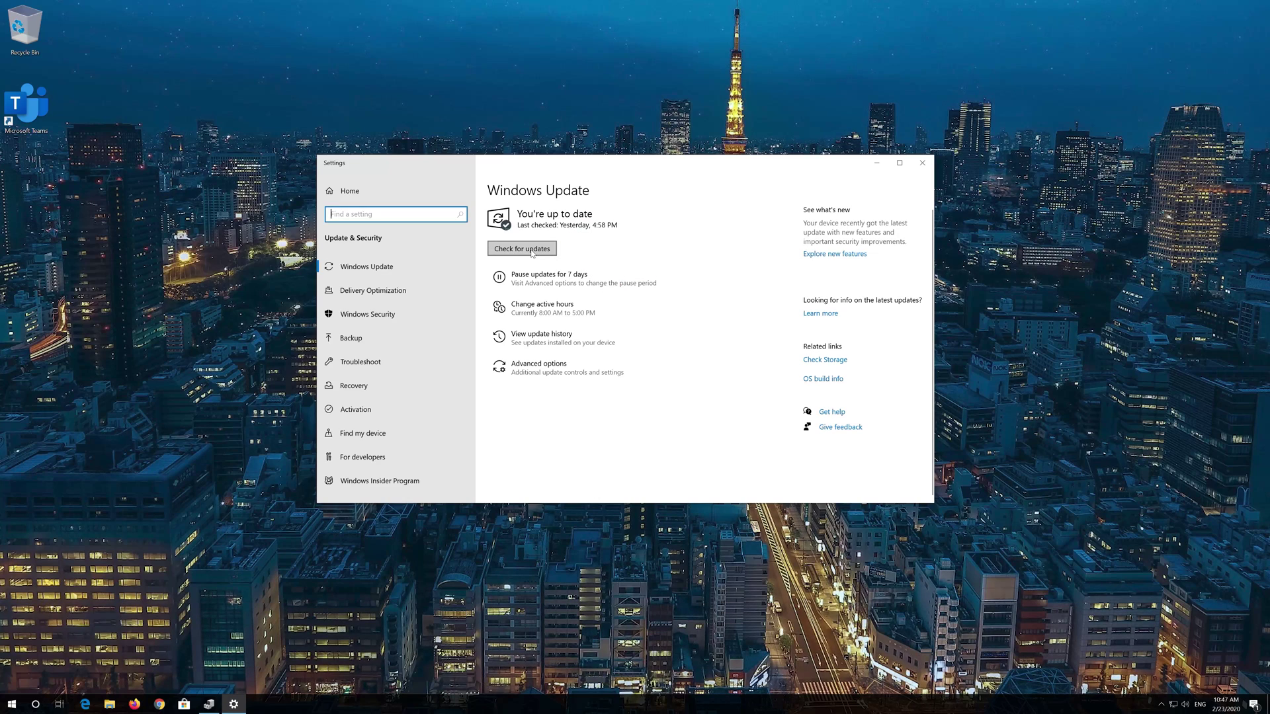
{"action": "left_click", "coordinate": [531, 251]}
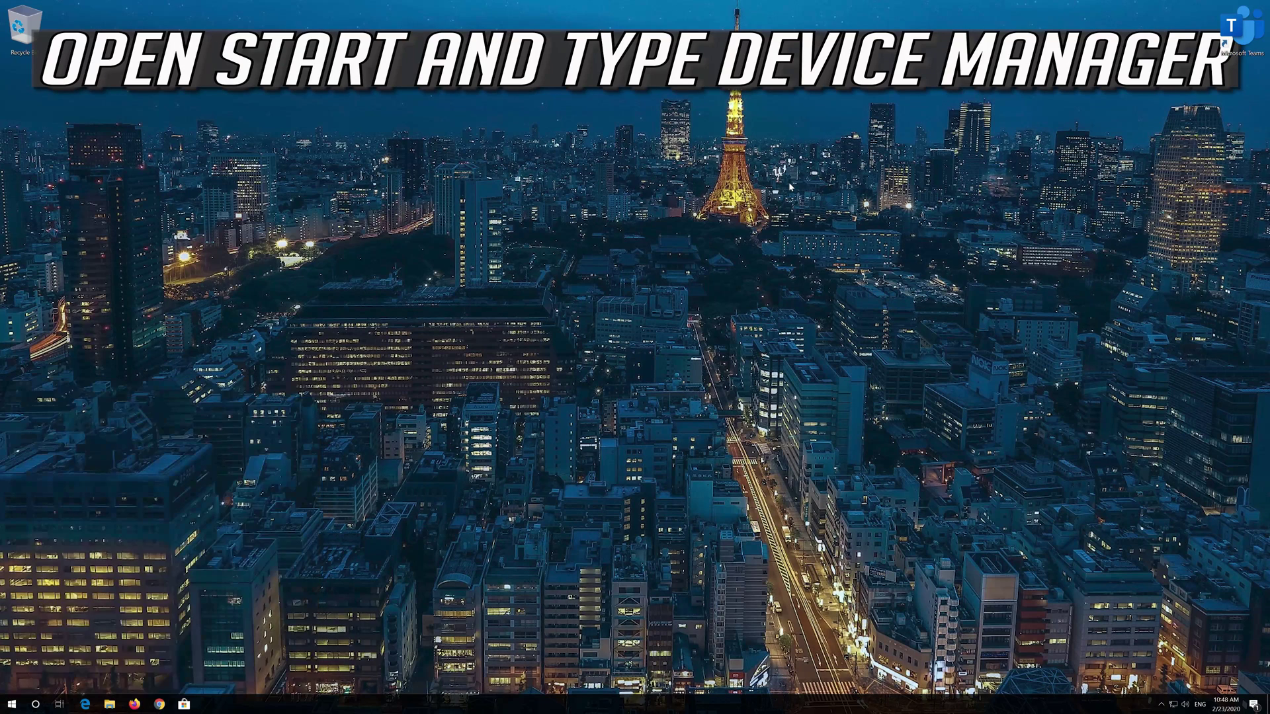
Step: Reopen Device Manager via Start search for 'device manager' and select the Microphone under Audio inputs and outputs
{"action": "key", "text": "super"}
{"action": "type", "text": "device manager"}
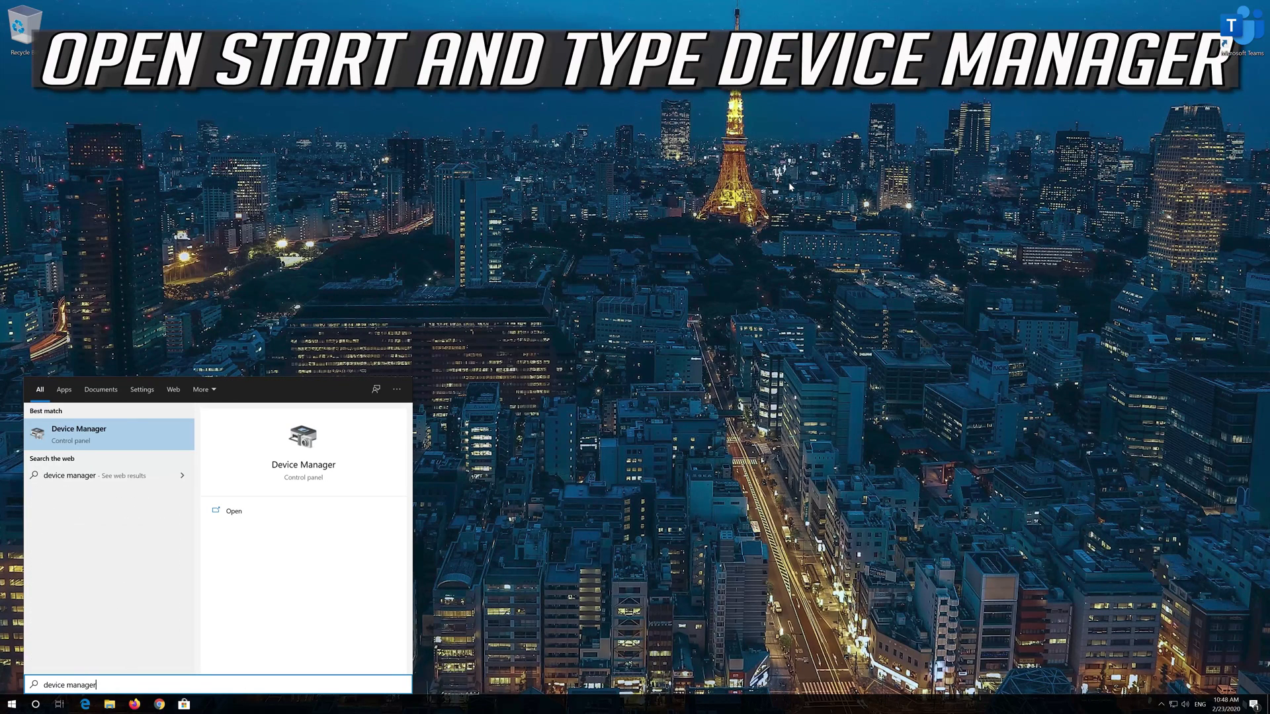
{"action": "left_click", "coordinate": [99, 433]}
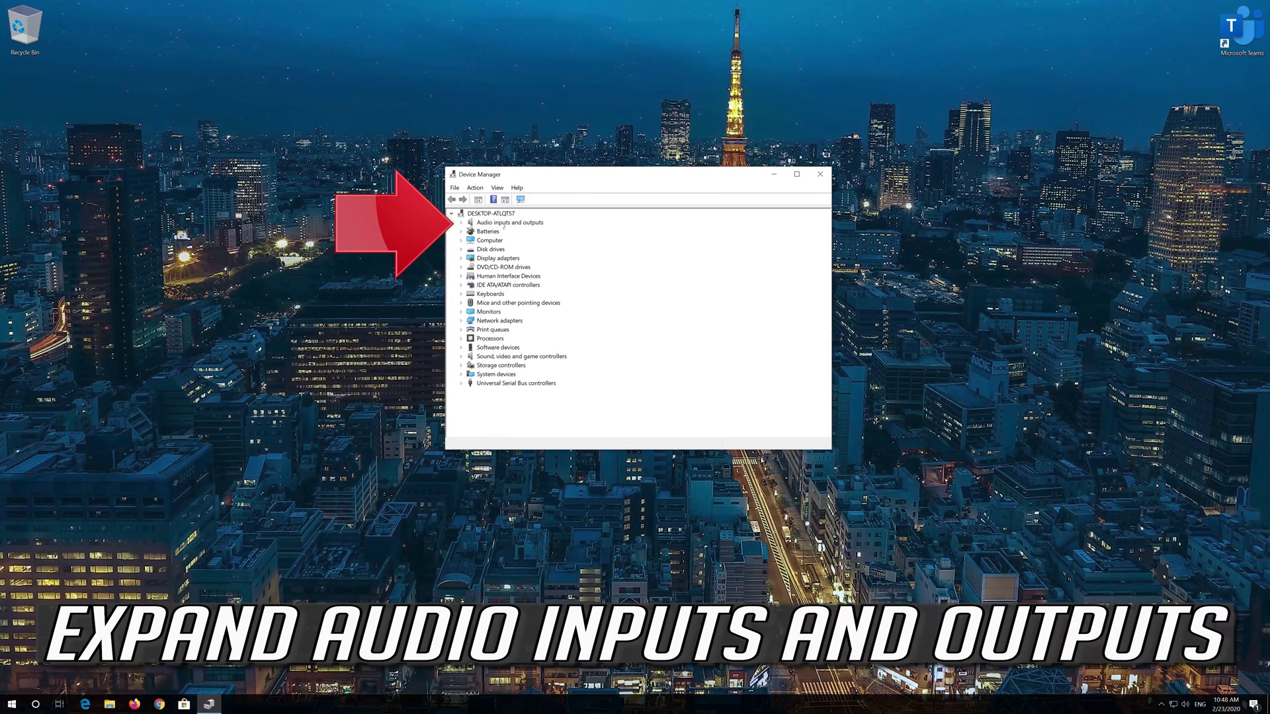
{"action": "left_click", "coordinate": [461, 222]}
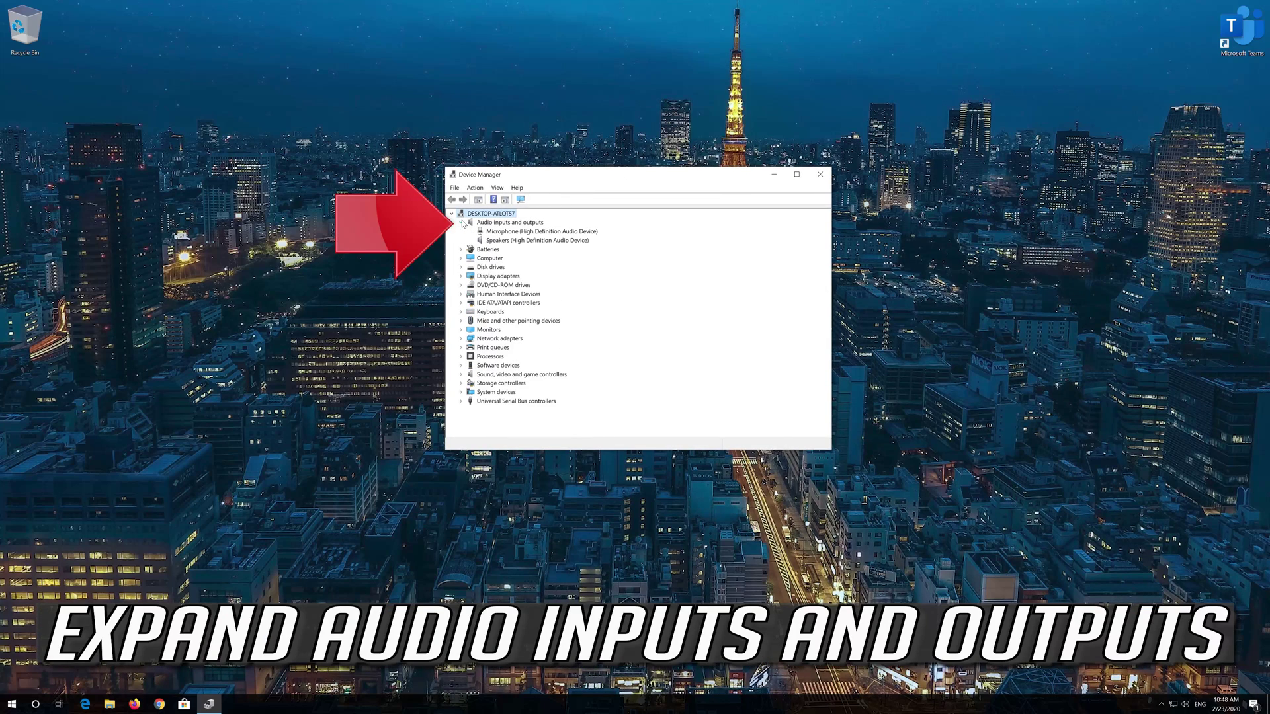
{"action": "left_click", "coordinate": [503, 232]}
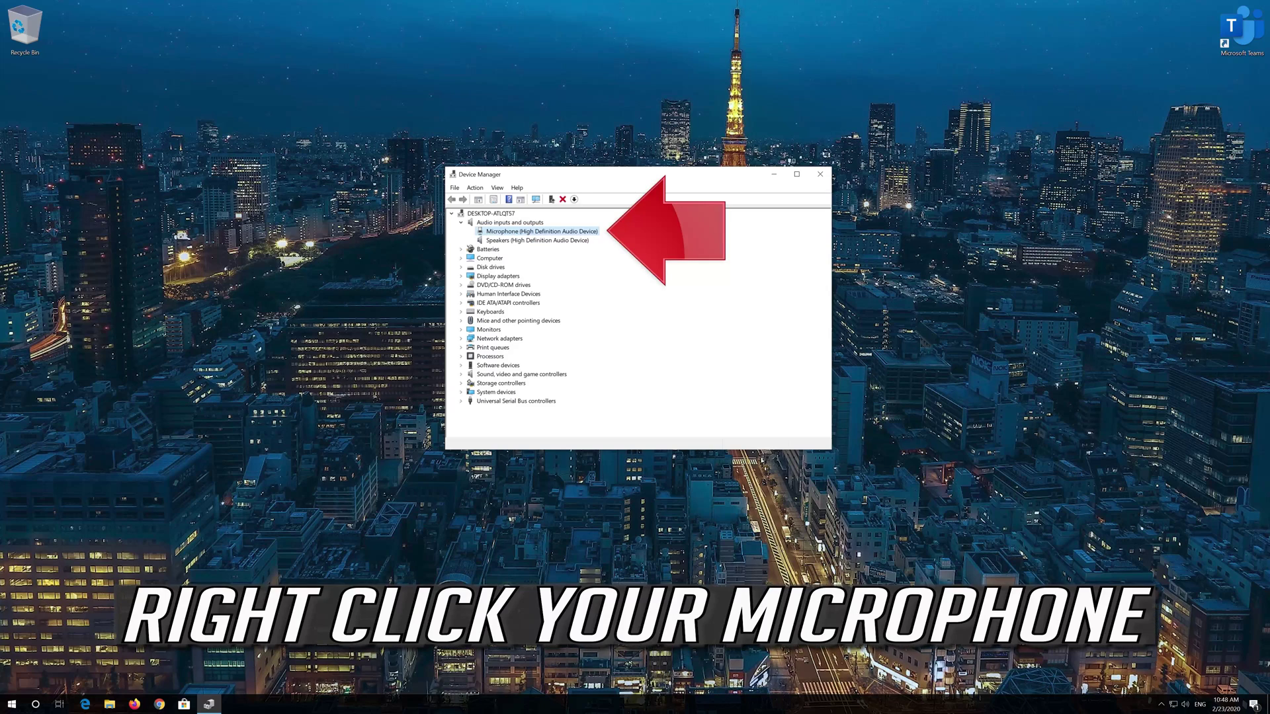
Step: From the Microphone's Properties Driver tab, start Uninstall Device
{"action": "right_click", "coordinate": [555, 236]}
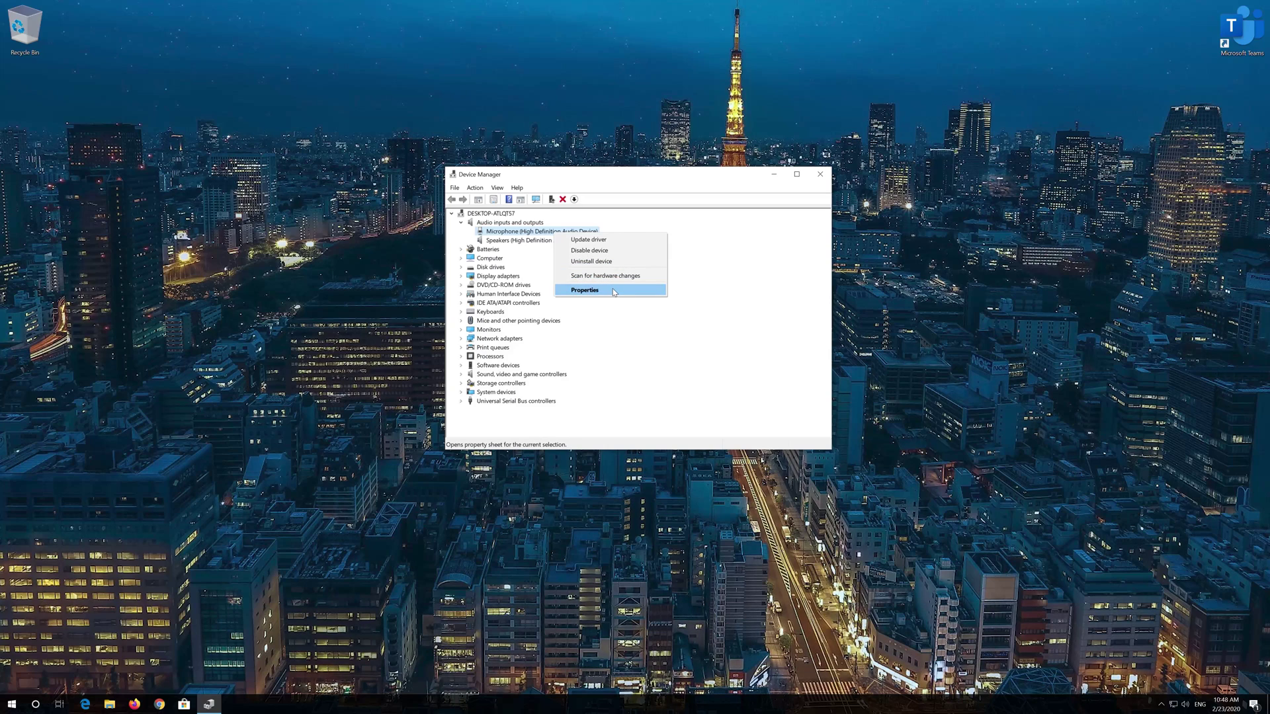
{"action": "left_click", "coordinate": [613, 292]}
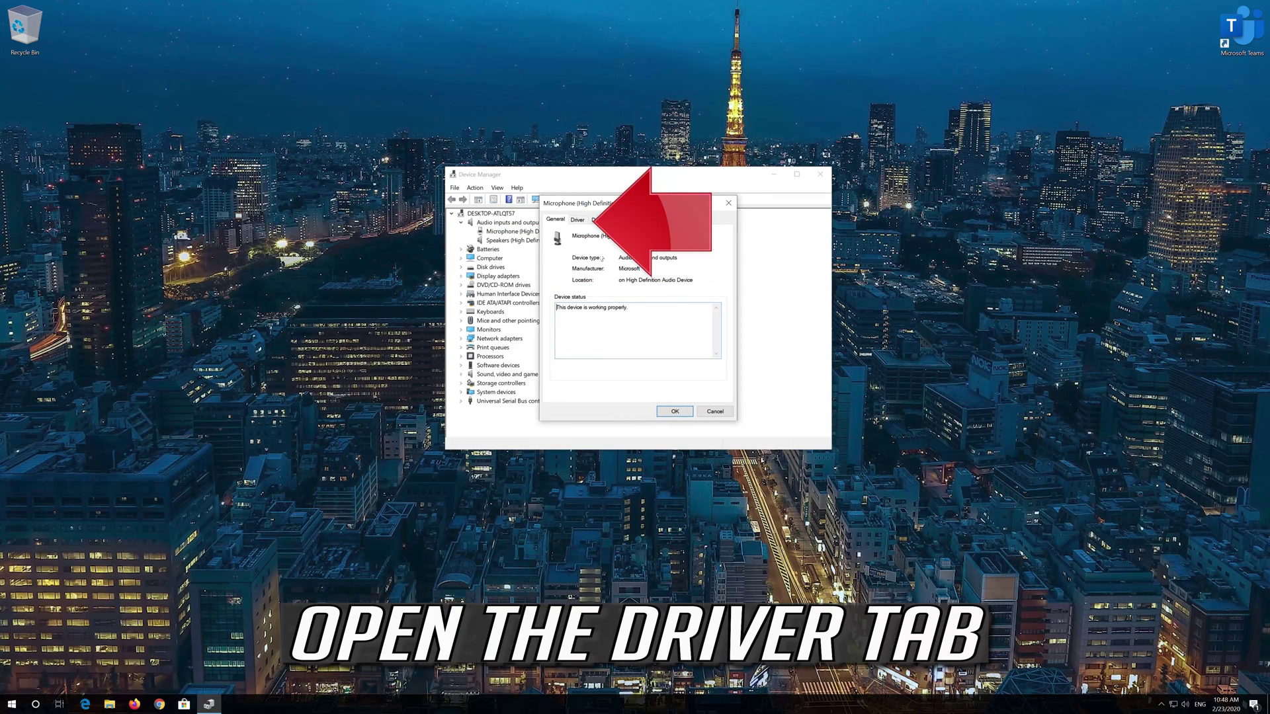
{"action": "left_click", "coordinate": [579, 220]}
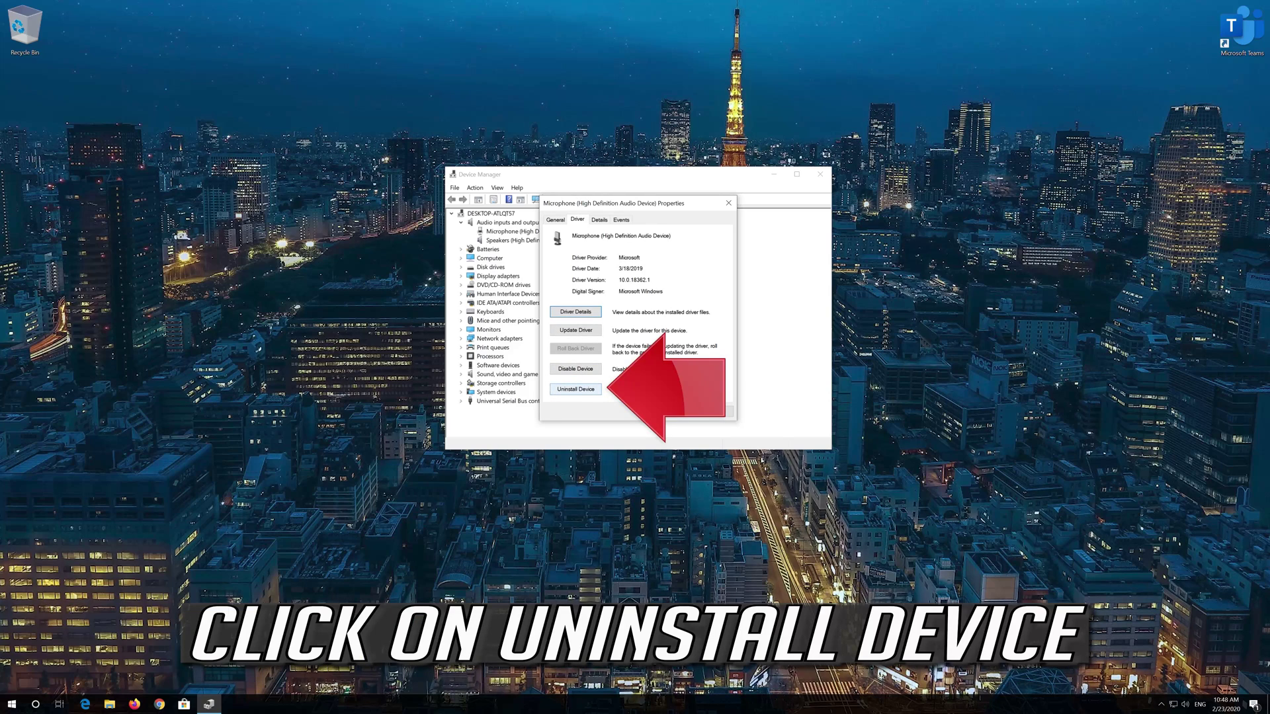
{"action": "left_click", "coordinate": [567, 391]}
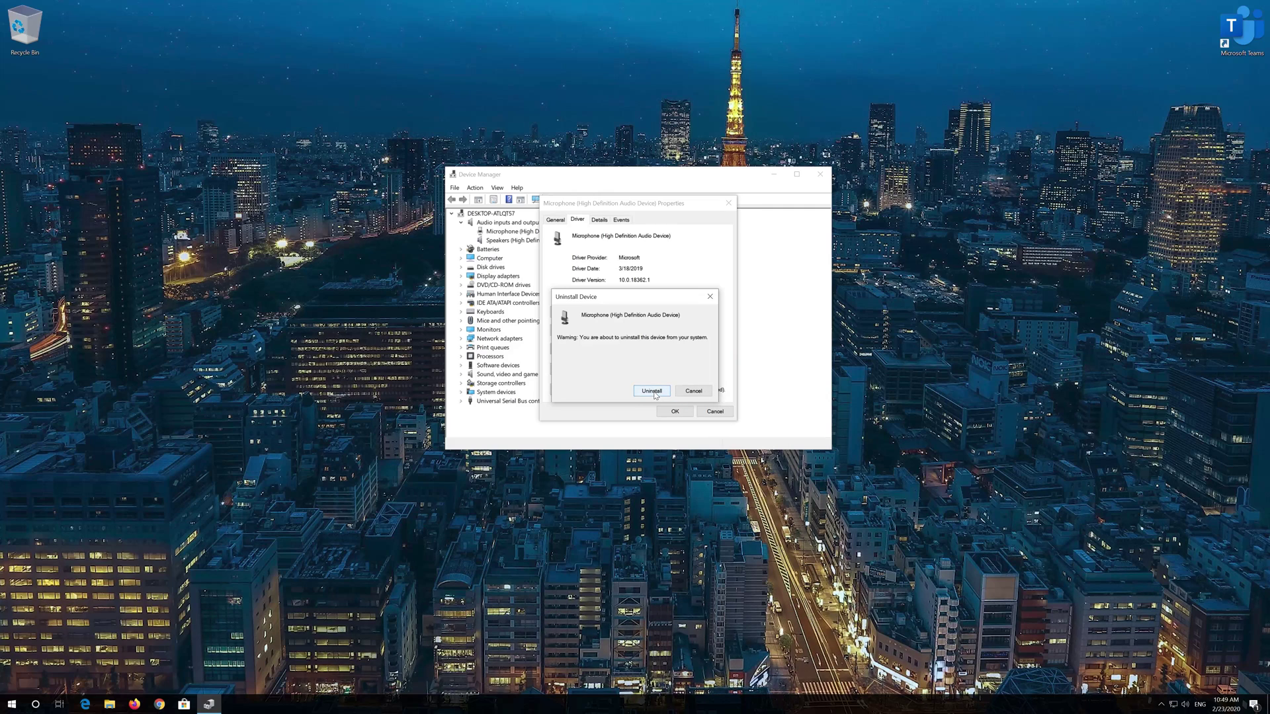
Step: Confirm the Microphone uninstall and close Device Manager
{"action": "left_click", "coordinate": [652, 393]}
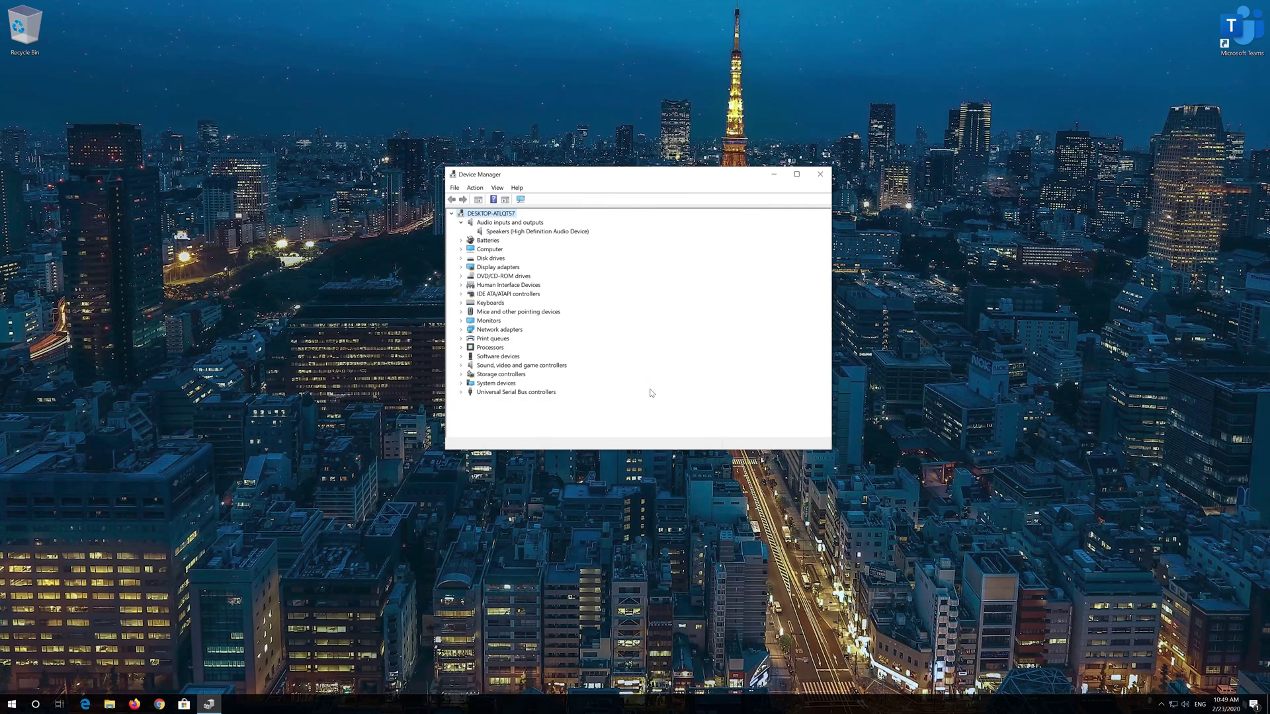
{"action": "left_click", "coordinate": [820, 174]}
Step: Restart the PC from the Start menu's Power options
{"action": "left_click", "coordinate": [11, 703]}
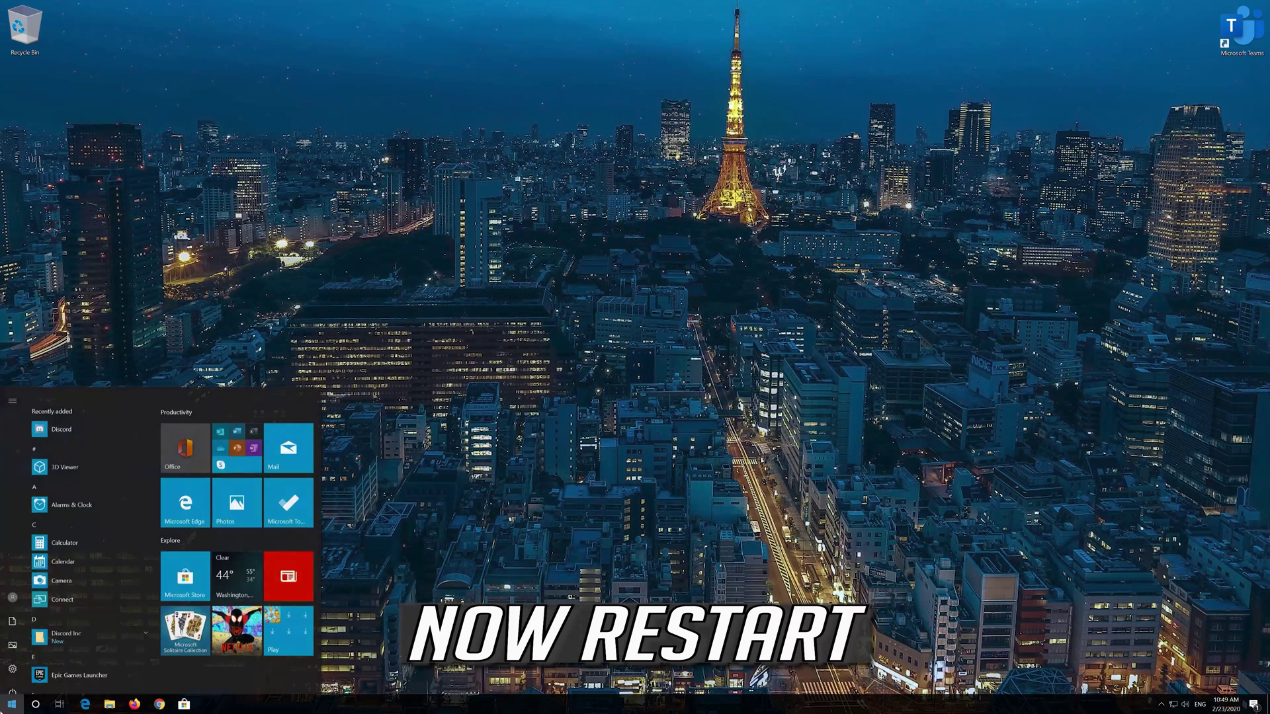
{"action": "left_click", "coordinate": [13, 684]}
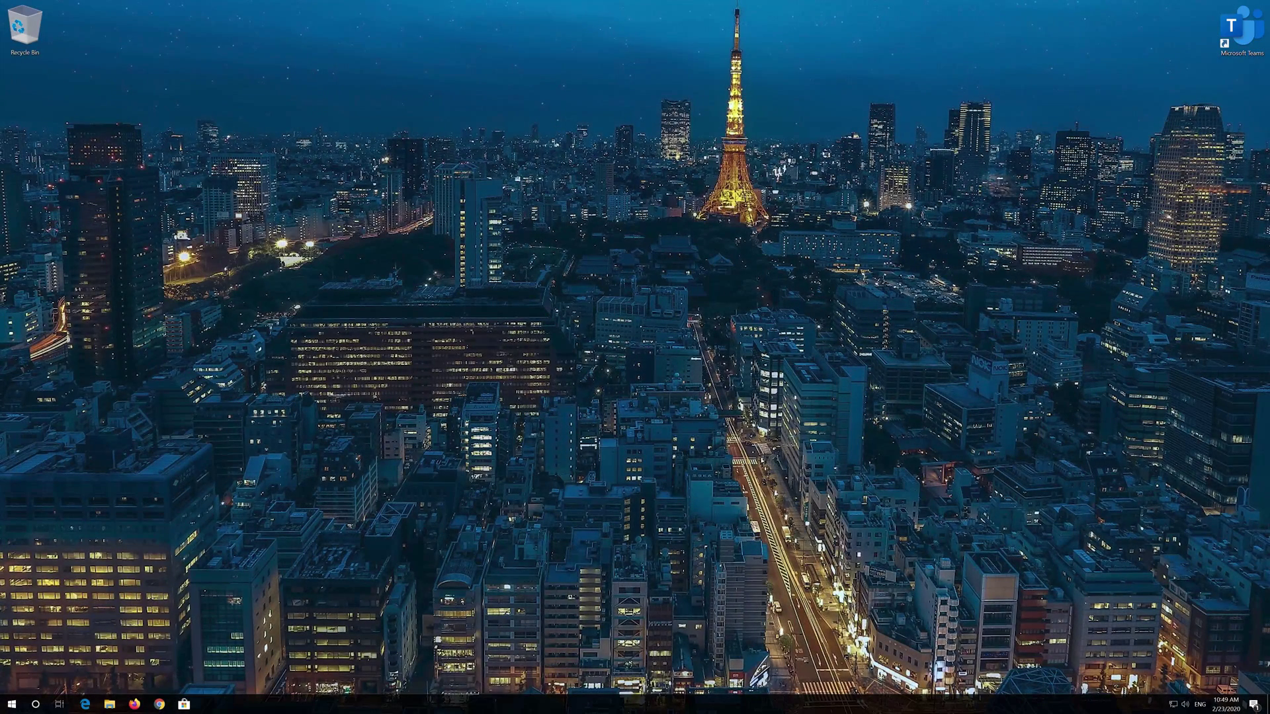
Step: Search 'device' in the Start menu to locate Device Manager
{"action": "key", "text": "super"}
{"action": "type", "text": "device"}
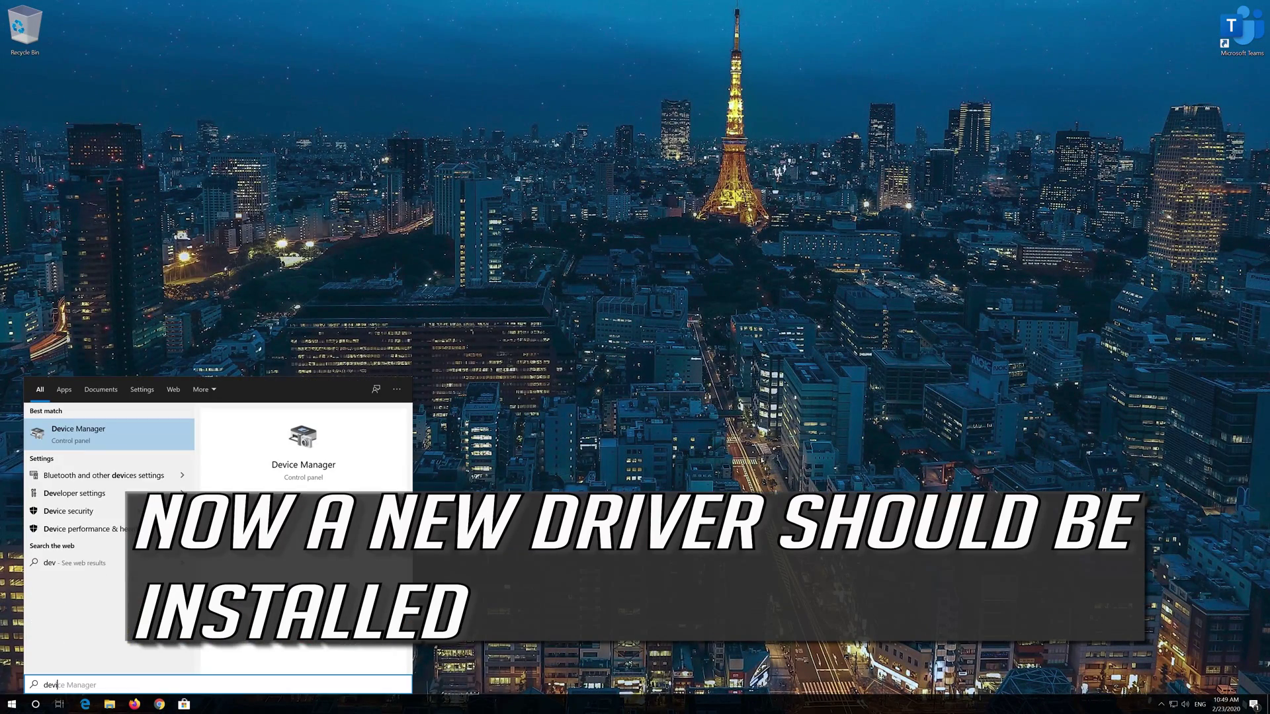